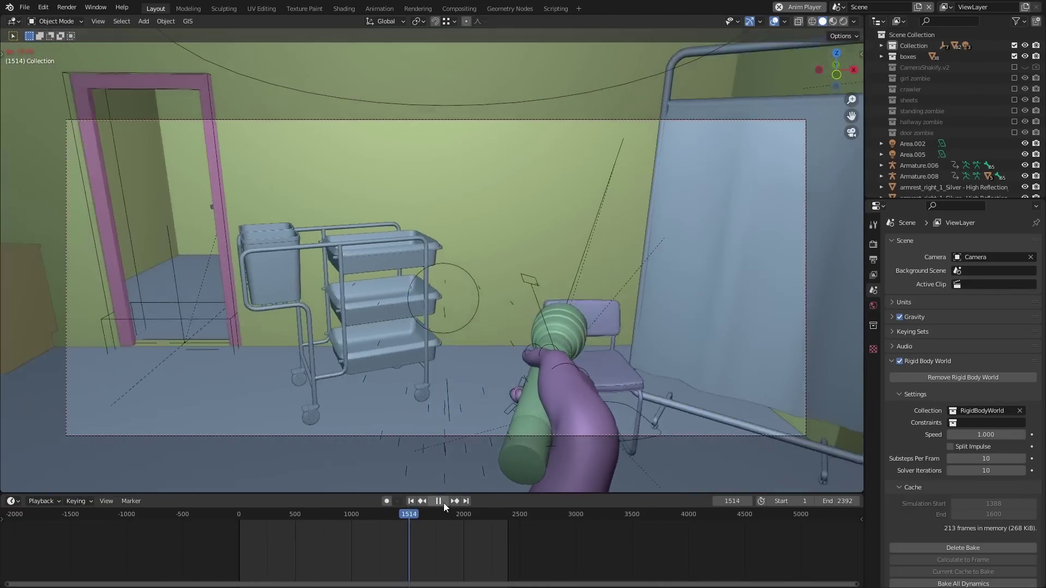
Stop the animation playback of the finished hospital scene.
left_click(439, 501)
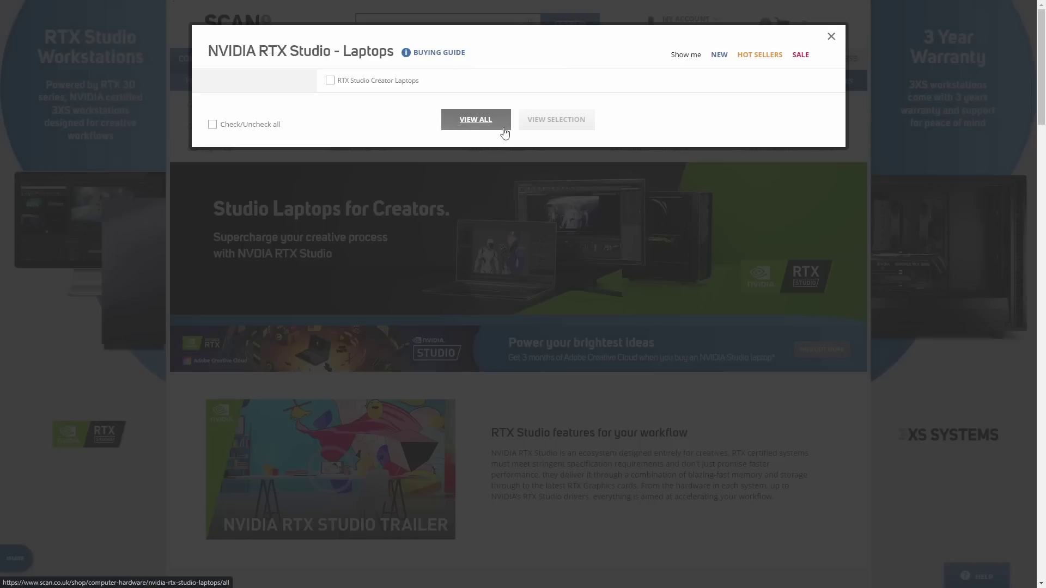
Switch to the Scan website, list all NVIDIA RTX Studio laptops and browse the results.
left_click(490, 129)
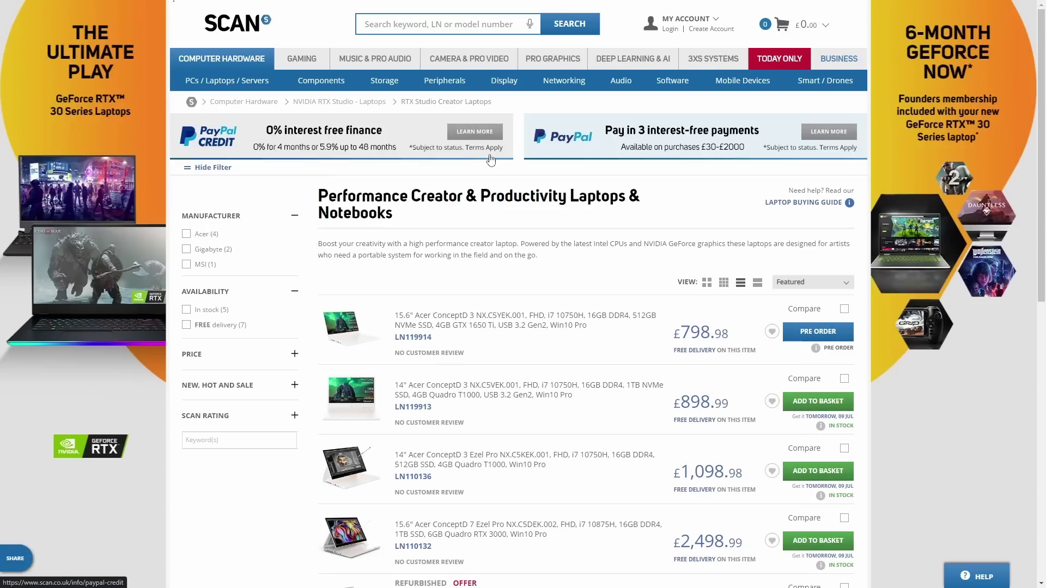
scroll(495, 164, "down", 3)
scroll(495, 164, "down", 3)
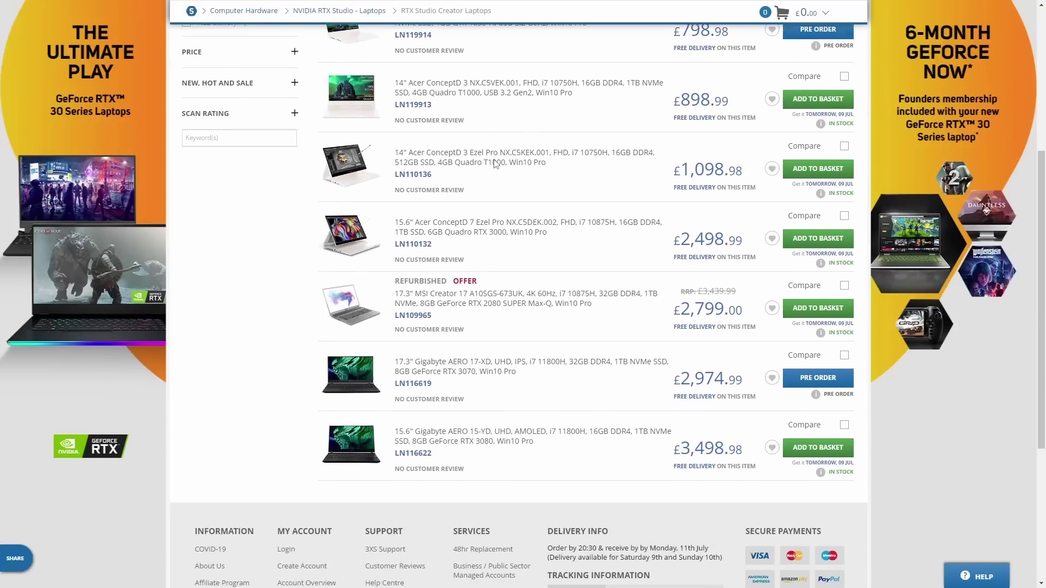
scroll(495, 163, "up", 1)
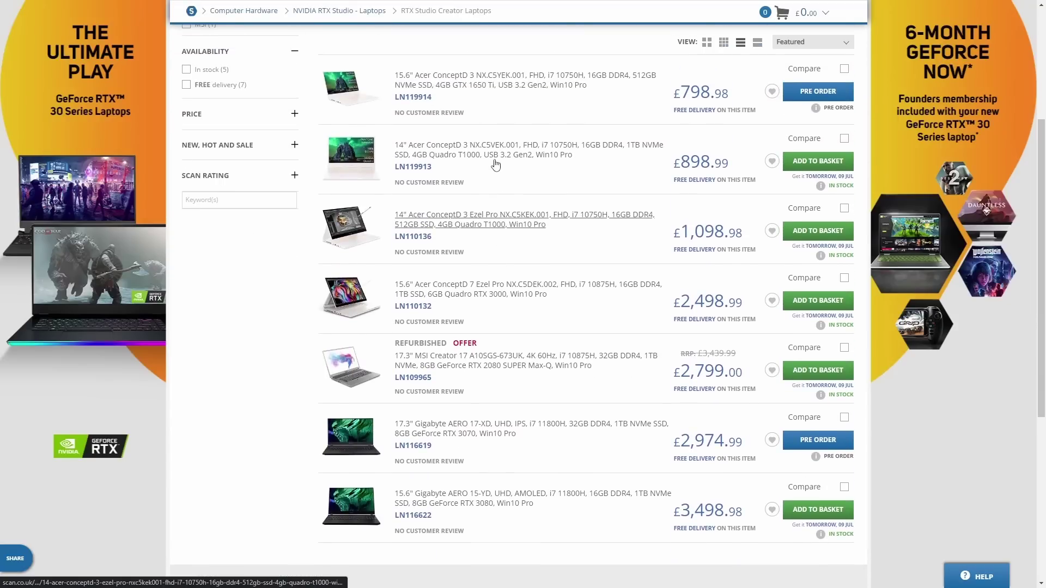
View the 15.6-inch Acer ConceptD 7 Ezel Pro product page, go back and browse the Computer Hardware categories.
left_click(491, 293)
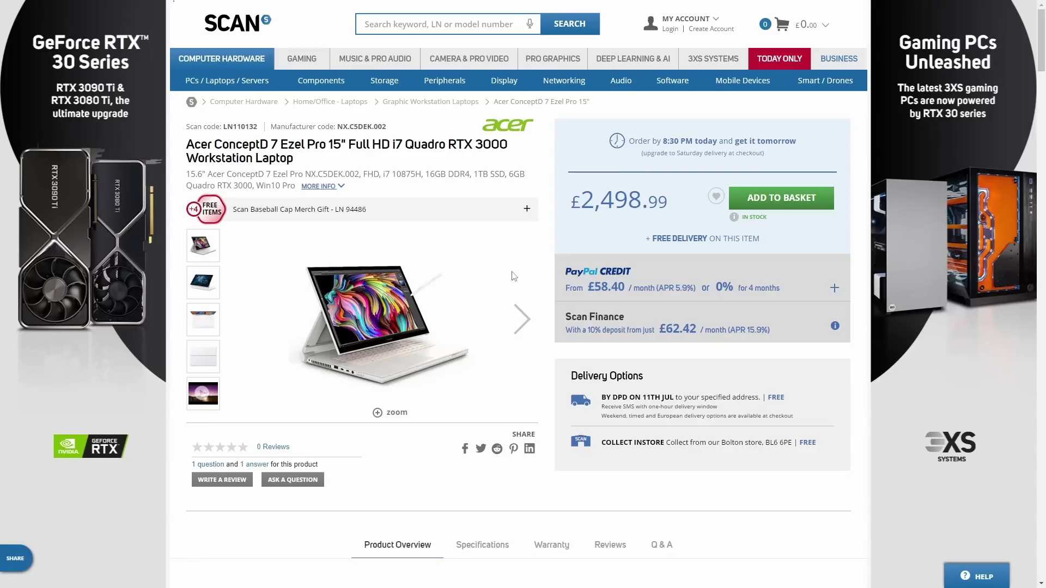
key("alt+Left")
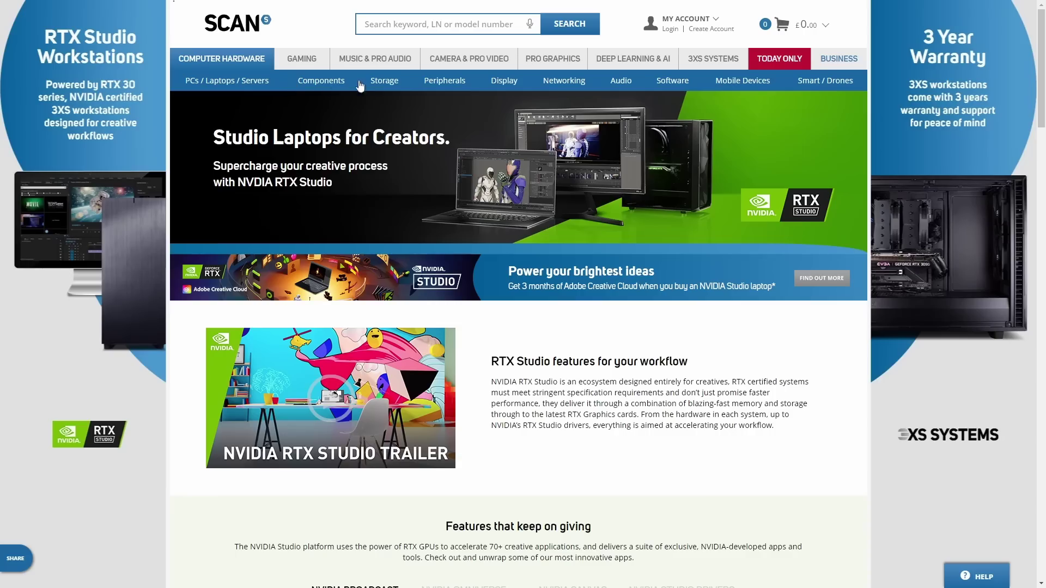
left_click(237, 64)
mouse_move(315, 87)
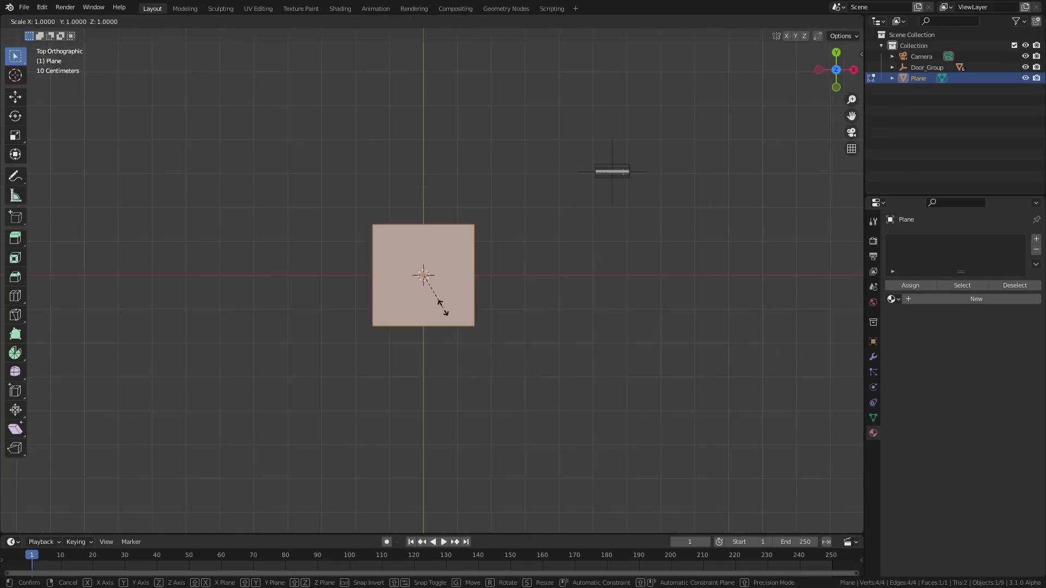
Scale the plane and lengthen it along Y into a narrow corridor strip with a short segment at its far end.
left_click(460, 360)
key("Tab")
left_click(410, 184)
key("g")
left_click(430, 190)
key("g")
key("y")
left_click(436, 191)
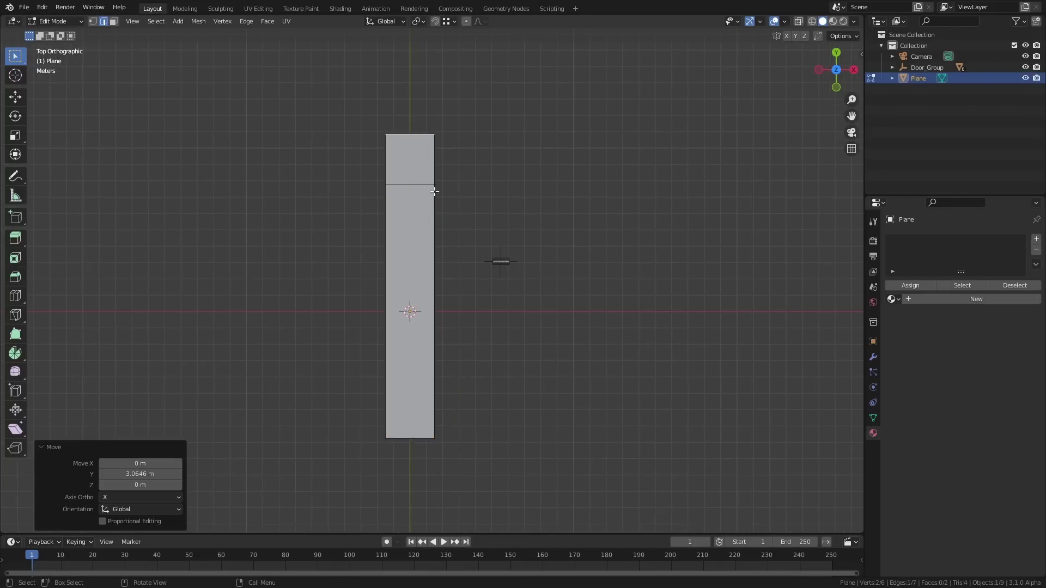
Extrude the side edge of the corridor's far end segment along X to form a side corridor.
left_click(435, 159)
key("e")
key("x")
left_click(612, 183)
Move the outer edges of the side corridor and corner segment inward about 0.37 m along Y.
left_click(512, 136)
left_click(417, 136, "shift")
key("g")
key("y")
left_click(537, 163)
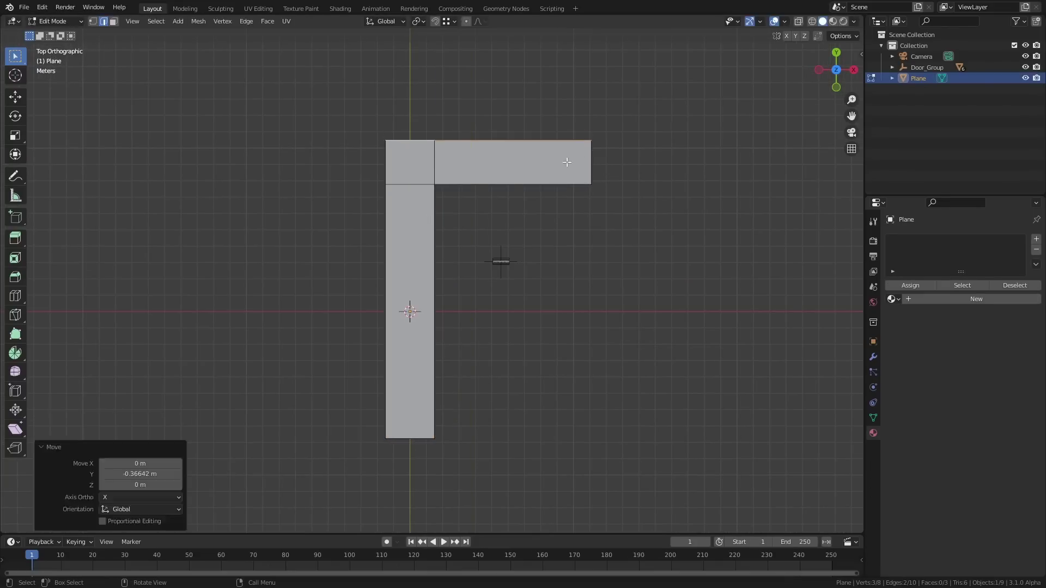
Extrude the end edge of the side corridor along X to form a corner segment.
left_click(596, 166)
key("e")
key("x")
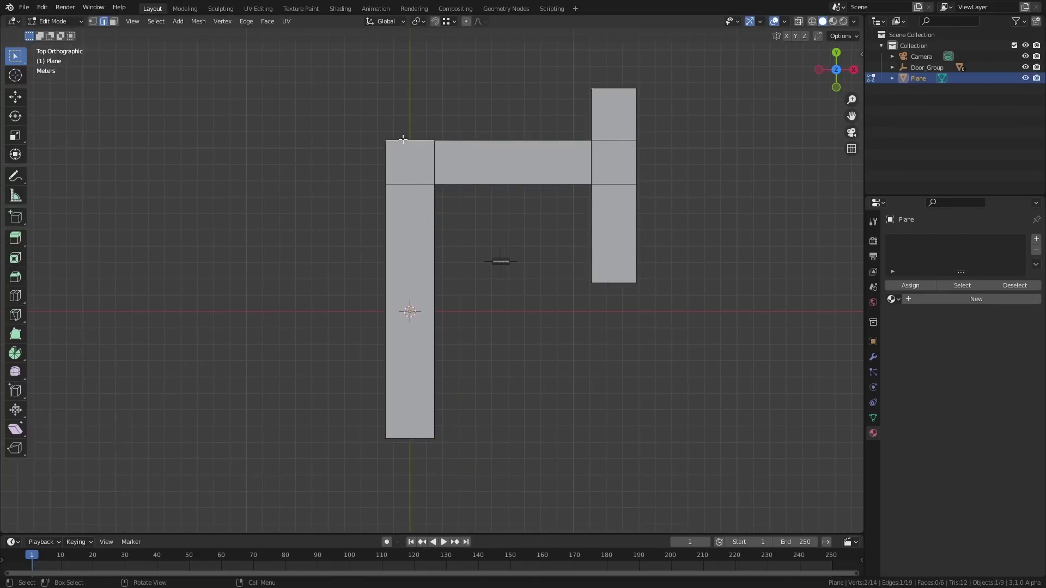
Extrude the far end edge of the main corridor along Y to lengthen it.
scroll(403, 139, "up", 3)
middle_click_drag(403, 139, 435, 207, "shift")
key("e")
key("y")
left_click(427, 70)
Extrude the side edge of the new corridor segment along negative X to form a room.
left_click(407, 142)
key("e")
key("x")
left_click(121, 275)
Move the outer edges of the new room and the adjoining corridor segment along Y.
left_click(362, 154)
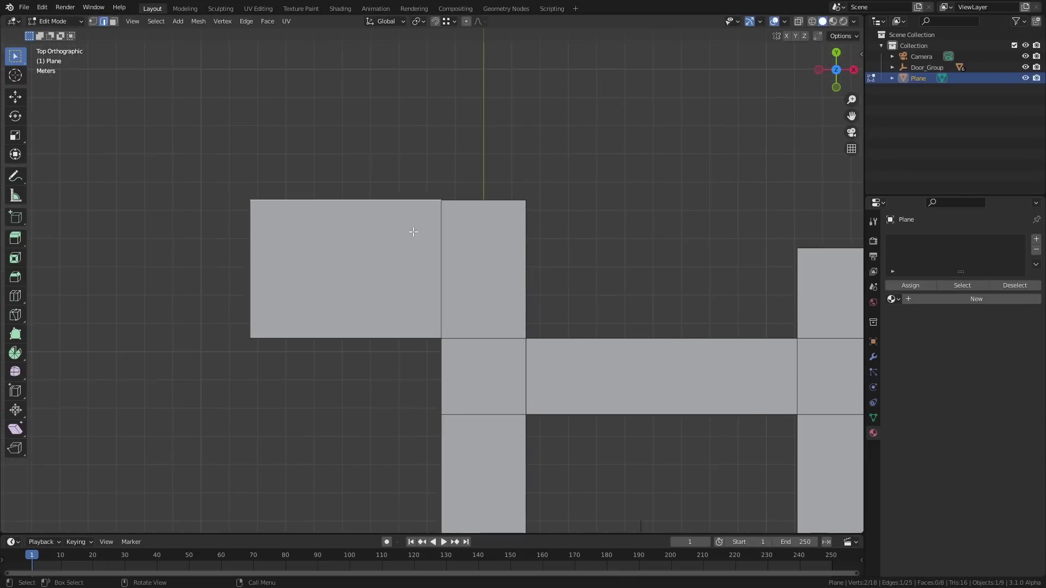
left_click(468, 220, "shift")
key("g")
key("y")
left_click(453, 185)
Add a loop cut across the new room and corridor end and delete the corridor's surplus edges.
key("ctrl+r")
left_click(468, 272)
left_click(512, 218)
left_click(483, 163, "shift")
key("x")
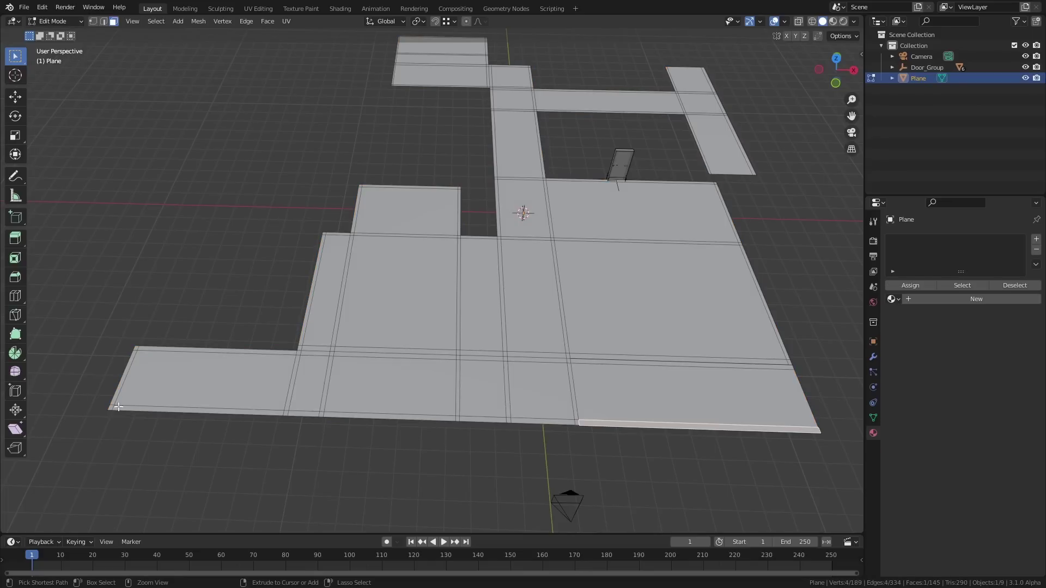
Select the thin border faces along the outline of the rooms and corridors as the wall footprint.
left_click(118, 406, "ctrl")
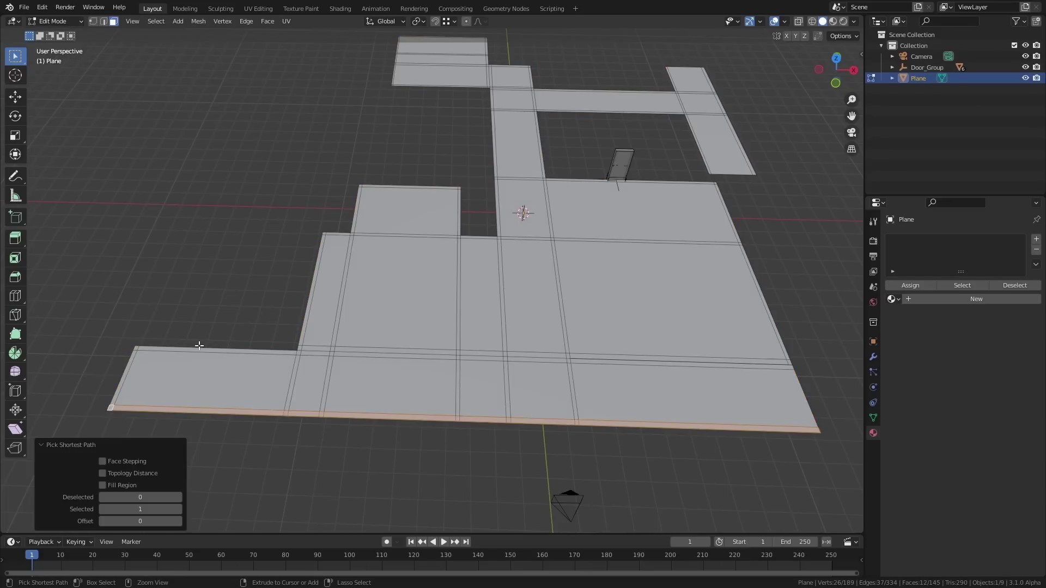
left_click(437, 238, "shift")
left_click(497, 238, "ctrl")
middle_click_drag(497, 240, 482, 382, "shift")
scroll(483, 327, "up", 2)
key("KP_7")
left_click(494, 213, "ctrl")
middle_click_drag(493, 213, 478, 422, "shift")
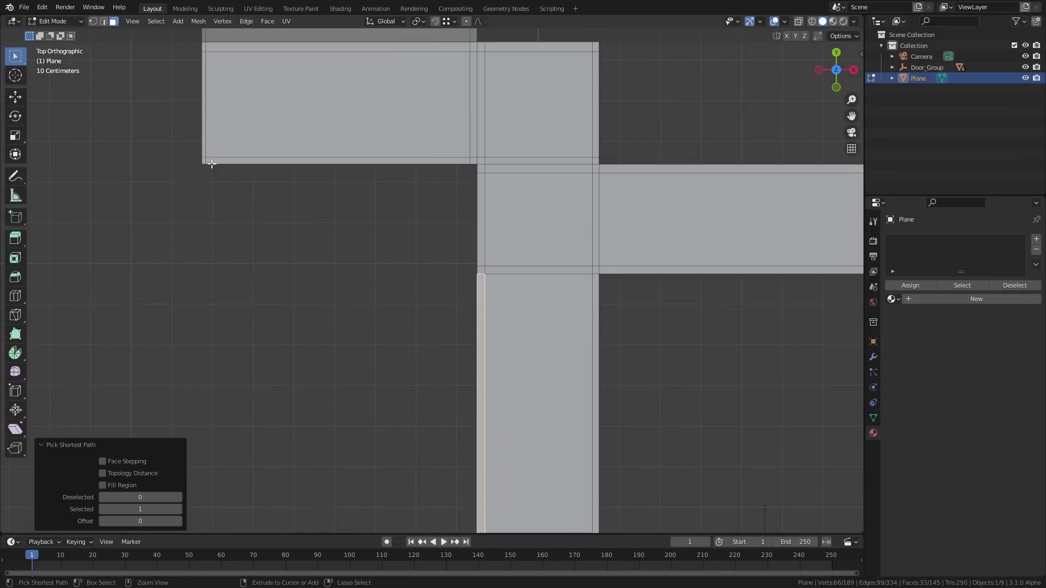
left_click(212, 163, "ctrl")
middle_click_drag(212, 163, 297, 339, "shift")
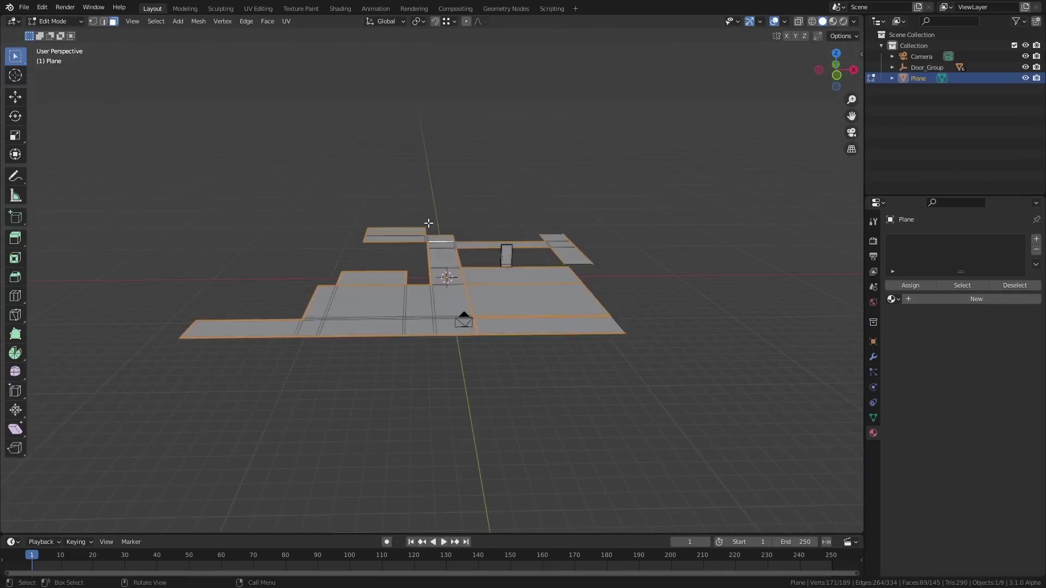
Extrude the selected border faces upward about 2 m to form the walls.
scroll(427, 224, "up", 2)
middle_click_drag(427, 224, 439, 298)
key("e")
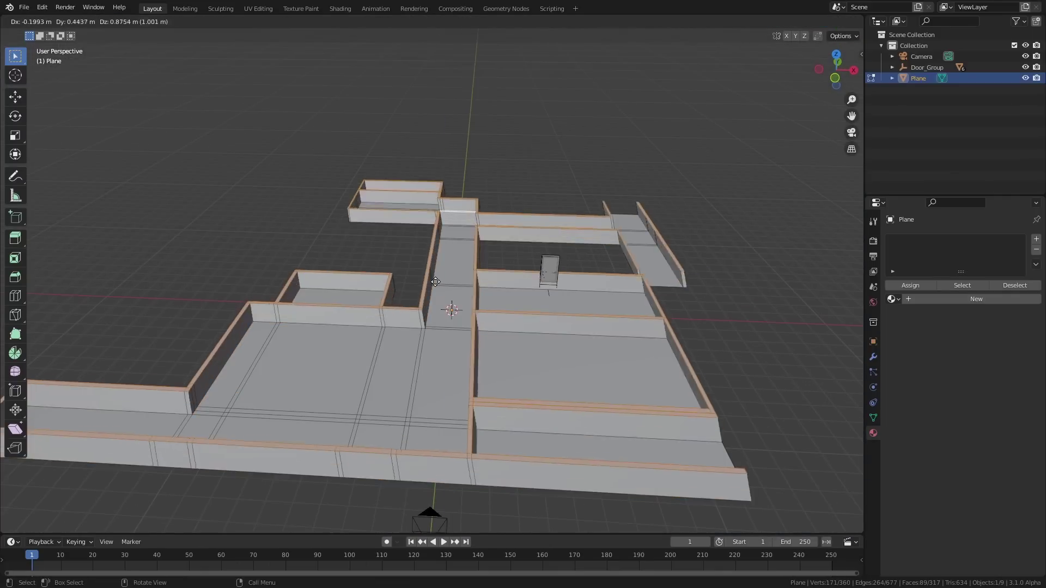
left_click(435, 282)
Raise the wall tops further along Z in front view and fine-tune their height.
key("KP_1")
key("g")
key("z")
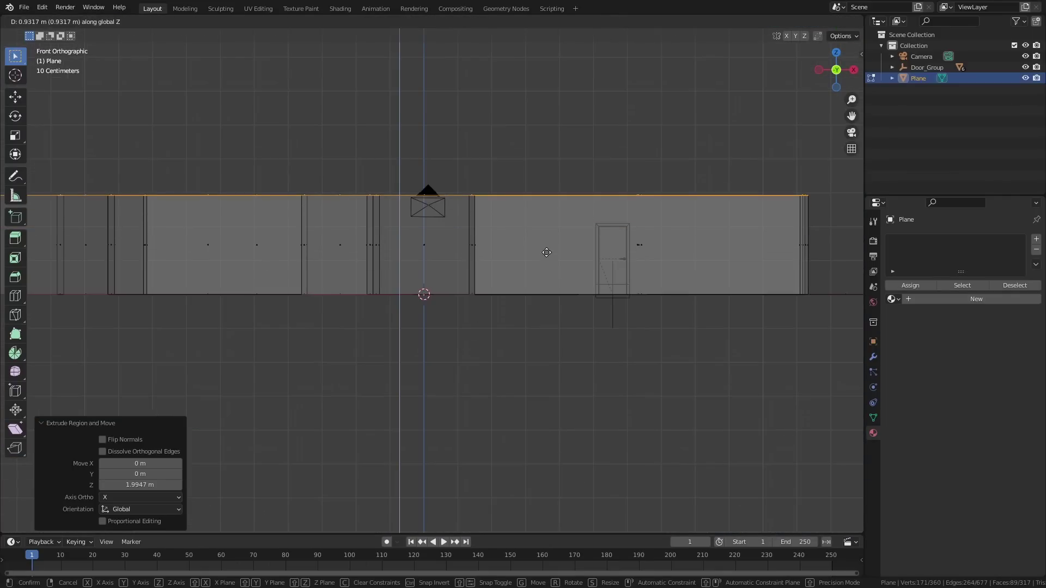
left_click(546, 252)
key("g")
key("z")
left_click(546, 256)
Leave mesh editing, hide the building mesh and add an Archimesh door.
middle_click_drag(546, 256, 403, 217)
key("Tab")
key("alt+z")
key("h")
key("shift+a")
mouse_move(512, 492)
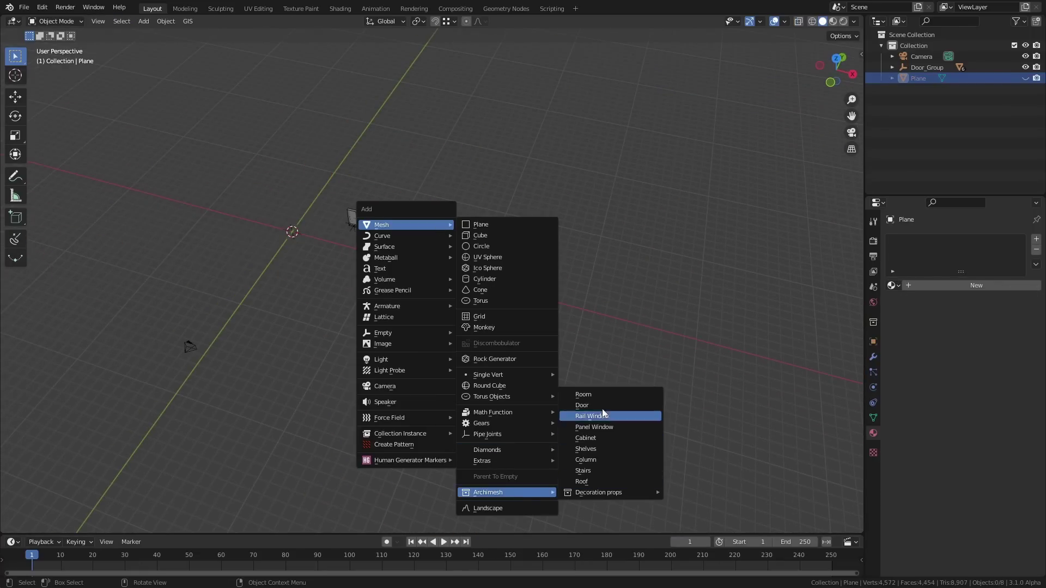
left_click(600, 406)
key("KP_Decimal")
Set the Archimesh door to Model 05 and display the viewport in material preview.
key("n")
left_click(761, 207)
left_click(759, 135)
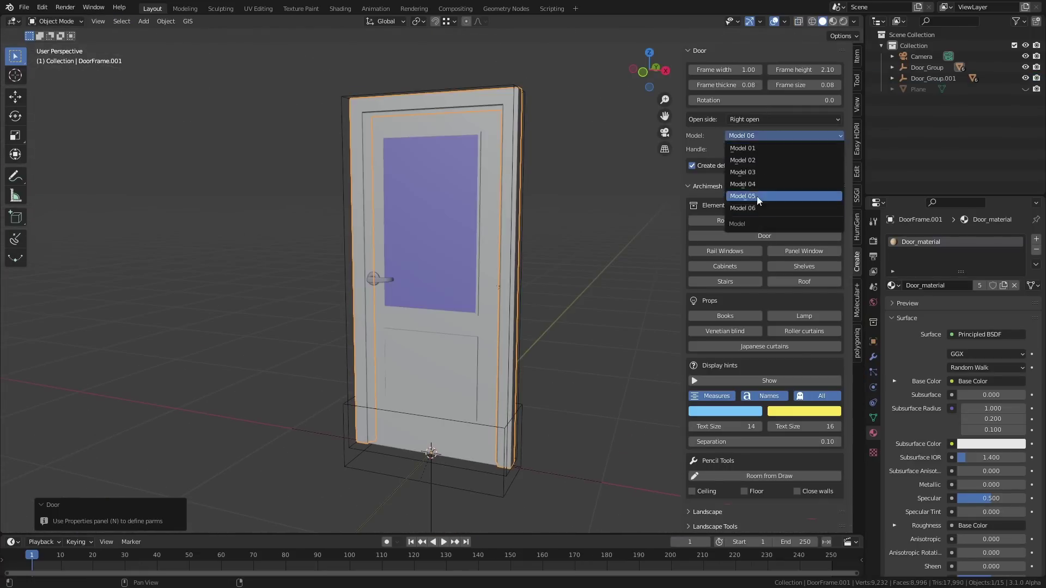
left_click(756, 196)
key("z")
left_click(580, 197)
Choose the opening side and handle type of the Archimesh door.
left_click(764, 119)
left_click(762, 156)
left_click(784, 149)
left_click(752, 200)
middle_click_drag(584, 182, 557, 240)
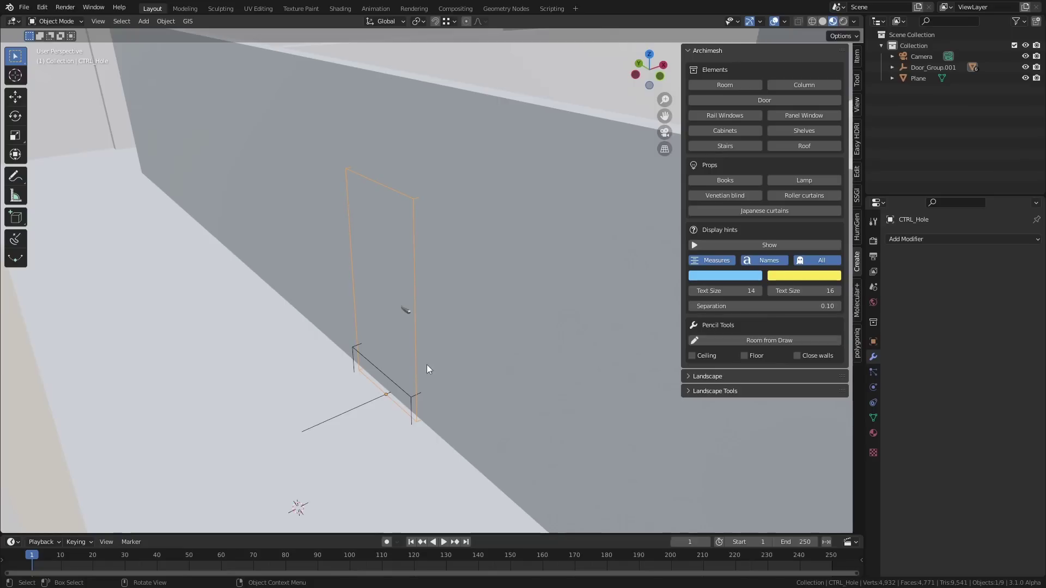
Try moving the door's hole object and the whole door group away from the wall.
key("g")
right_click(376, 425)
left_click(348, 411)
key("g")
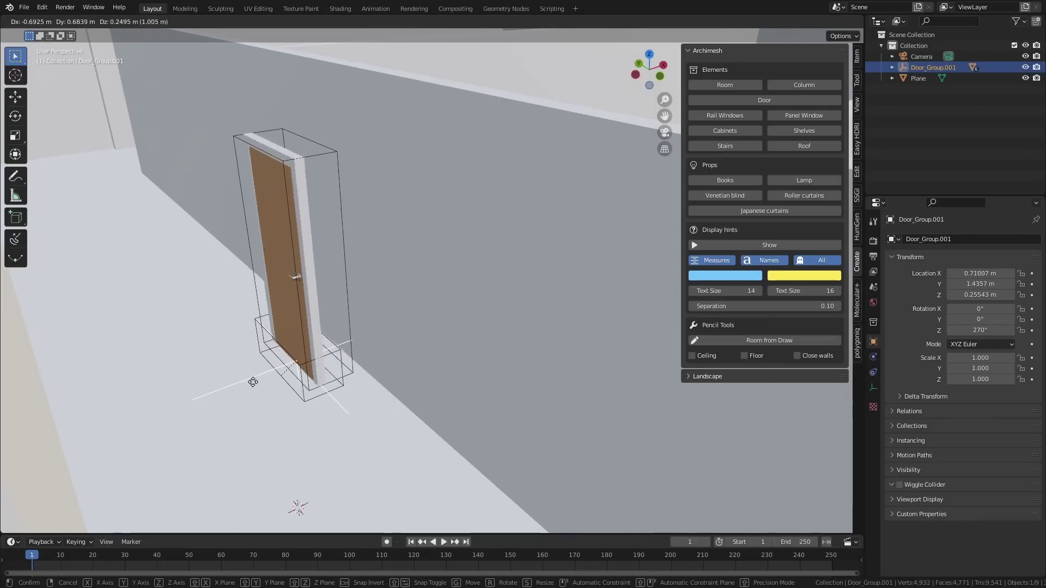
left_click(268, 385)
Cut the doorway out of the wall with a Boolean Difference using the door's hole object.
left_click(415, 348)
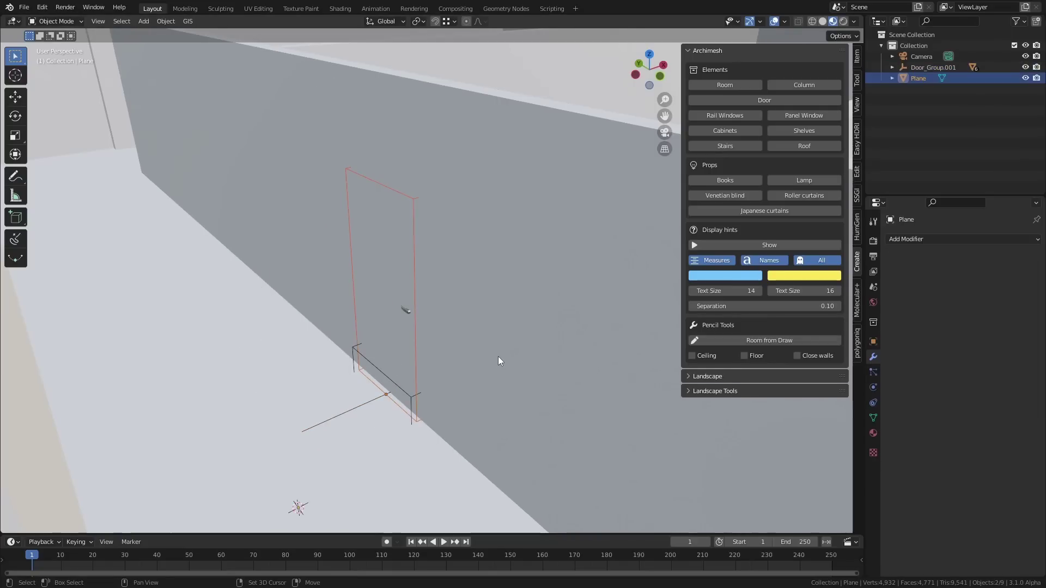
key("ctrl+shift+KP_Subtract")
middle_click_drag(420, 311, 440, 300)
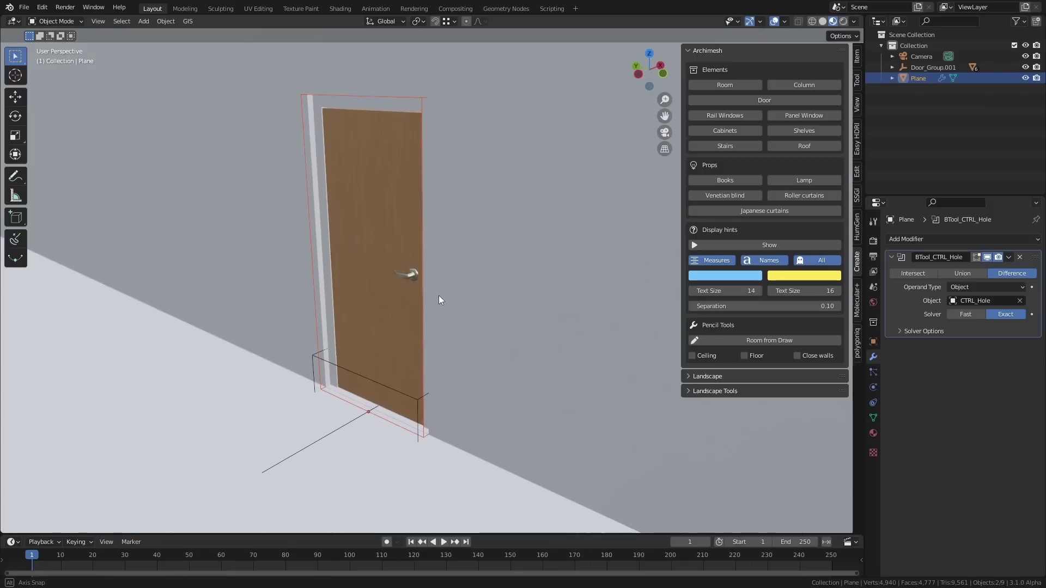
Try rotating the door leaf about the Z axis.
left_click(409, 376)
key("r")
key("z")
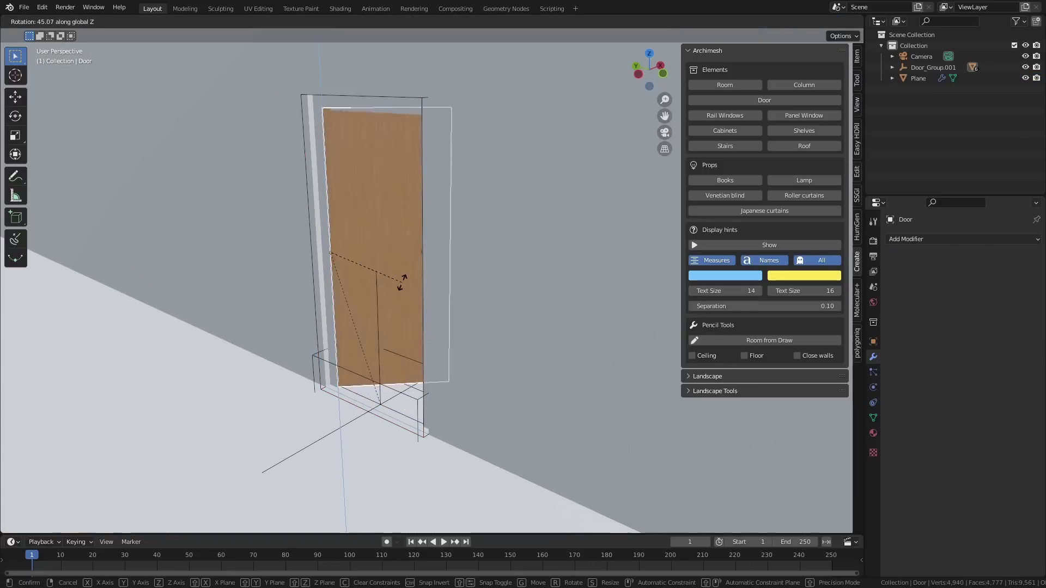
right_click(348, 357)
Select the door handle and the door leaf in turn and rotate the leaf.
left_click(411, 276)
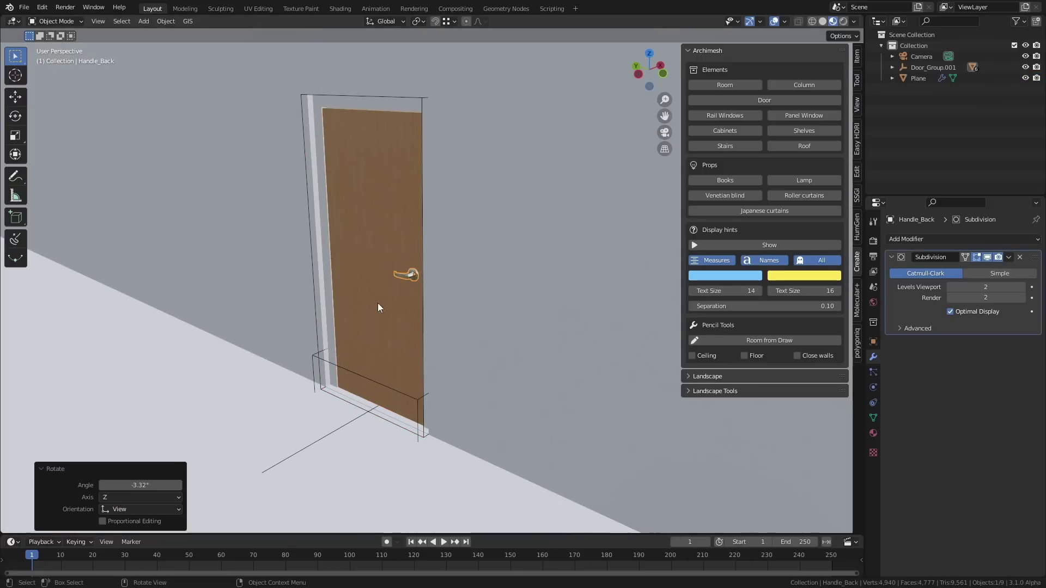
left_click(380, 332)
key("r")
left_click(304, 333)
middle_click_drag(304, 333, 281, 382)
scroll(404, 381, "down", 3)
scroll(295, 365, "down", 2)
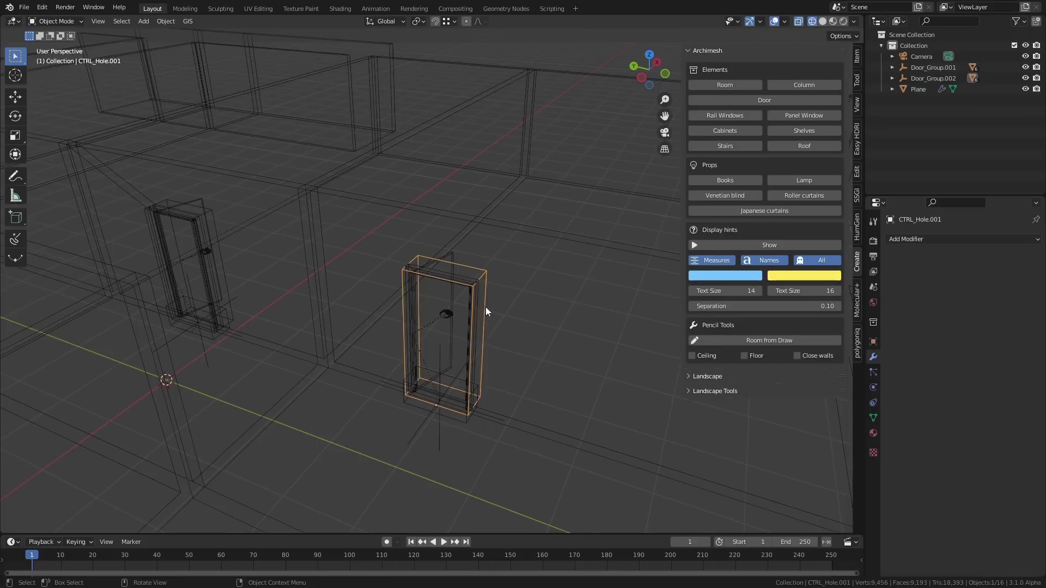
Switch to solid shading and cut the second doorway out of the wall with the second door's hole object.
key("shift+z")
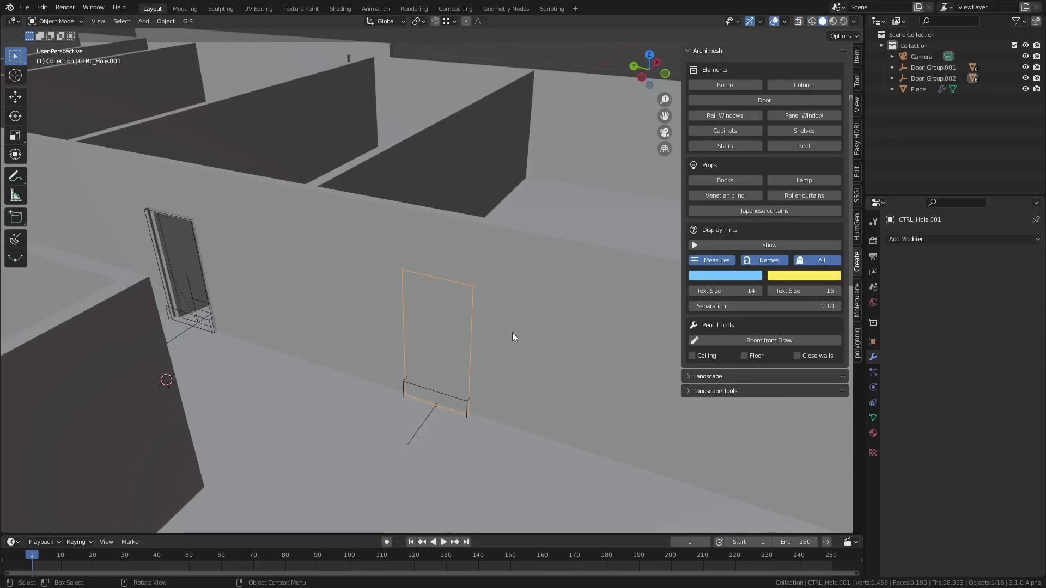
left_click(519, 322, "shift")
key("ctrl+KP_Subtract")
middle_click_drag(474, 388, 470, 364)
right_click(906, 79)
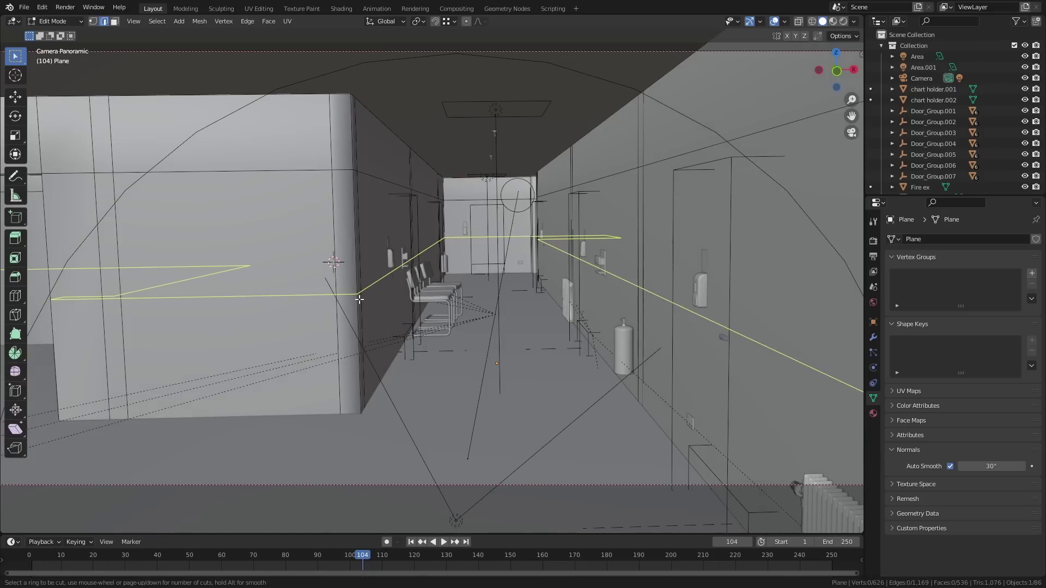
Add a horizontal loop cut around the walls and slide it near the floor, to a factor of about 0.84.
left_click(359, 300)
left_click(374, 401)
scroll(401, 381, "up", 8)
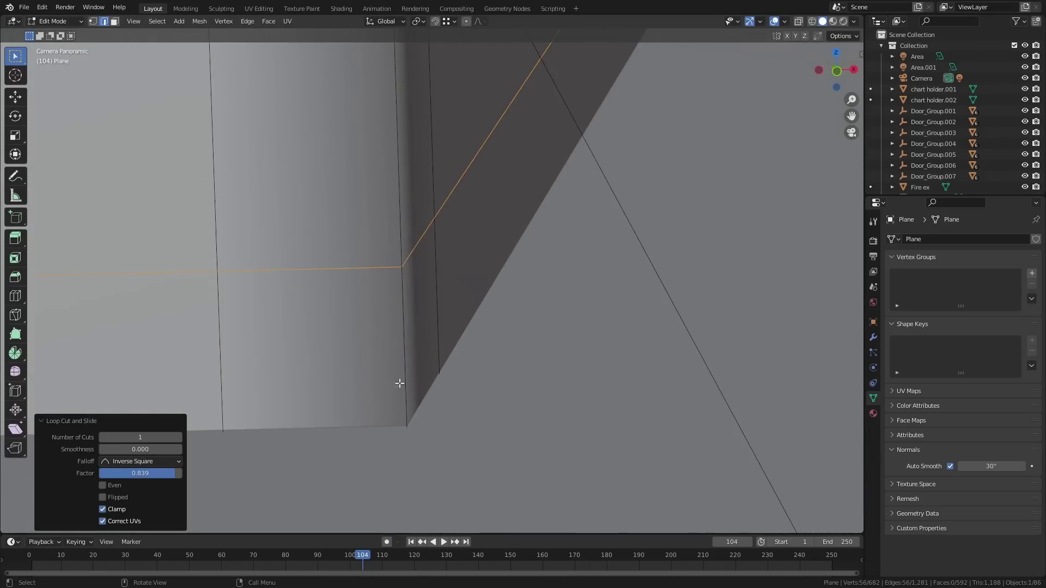
Duplicate the face loop below the new cut and separate it into its own skirting board object for editing.
key("3")
left_click(409, 358, "alt")
key("e")
left_click(507, 316)
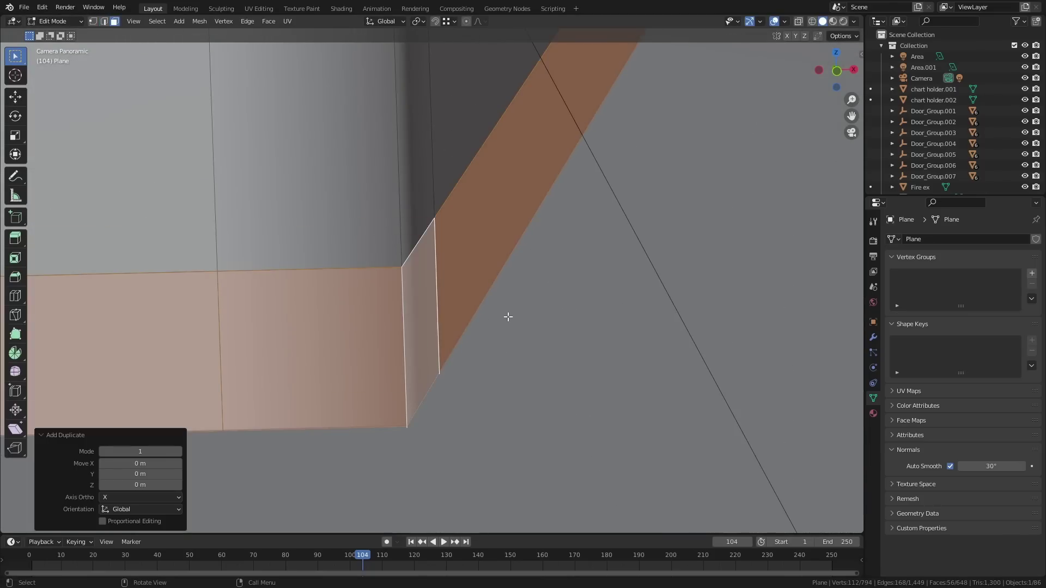
key("Tab")
key("Tab")
Extrude the skirting faces along their normals about 0.01 m with Offset Even enabled.
key("alt+e")
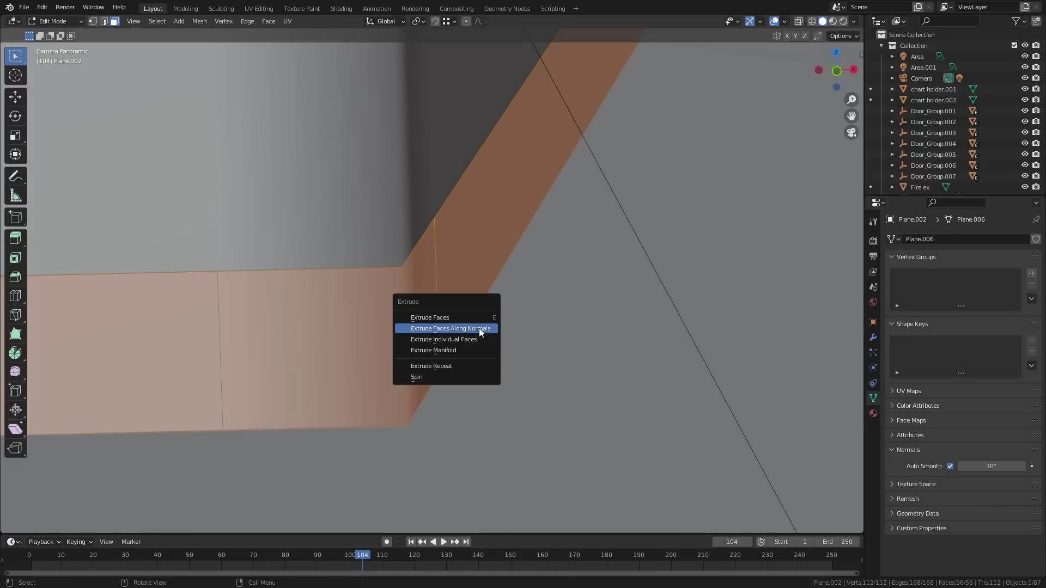
left_click(479, 329)
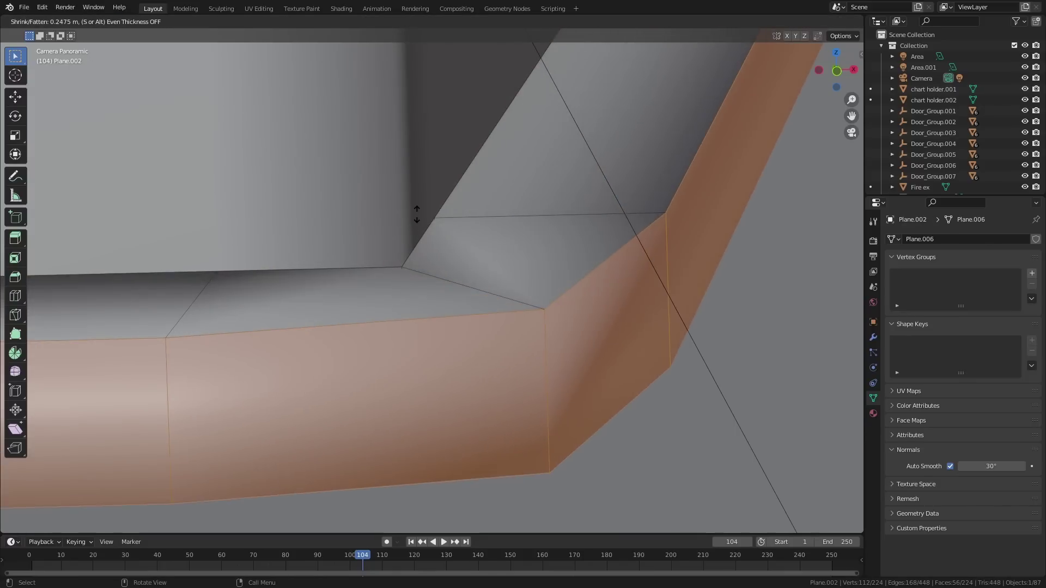
left_click(480, 326)
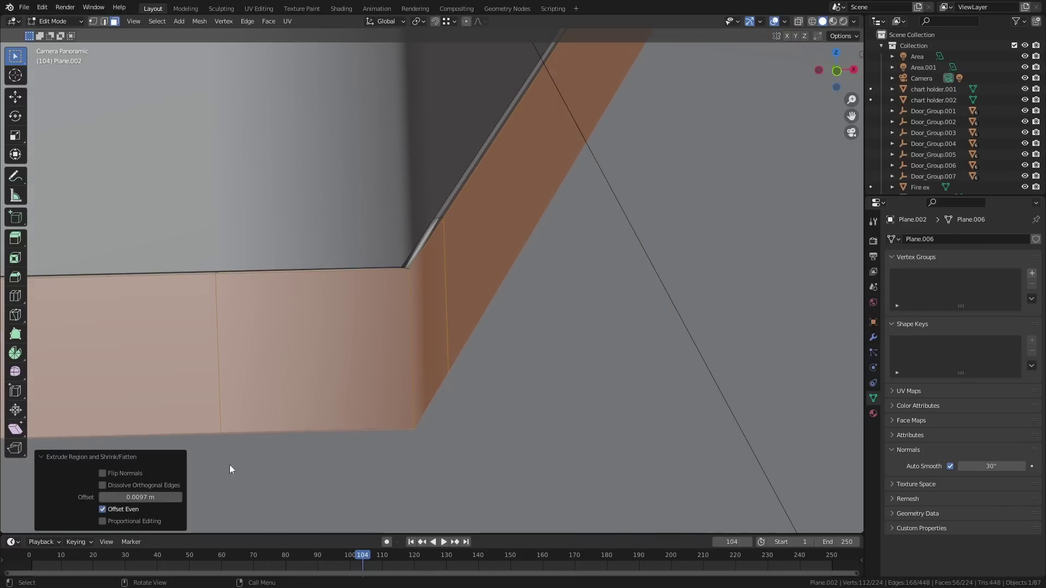
key("Tab")
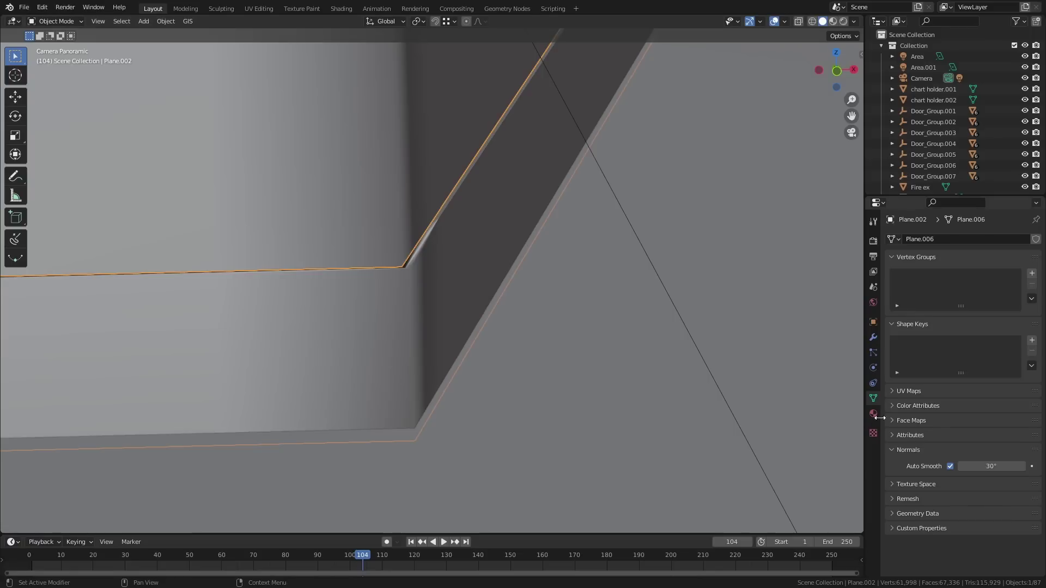
Remove the last two modifiers from the skirting object and apply its transform.
left_click(874, 338)
left_click(1020, 363)
left_click(1019, 363)
key("Tab")
key("Tab")
key("ctrl+a")
left_click(417, 286)
Bevel the outer top edge loop of the skirting board about 0.0075 m wide with 10 segments.
key("Tab")
scroll(412, 285, "up", 1)
scroll(413, 285, "up", 1)
key("2")
key("alt+a")
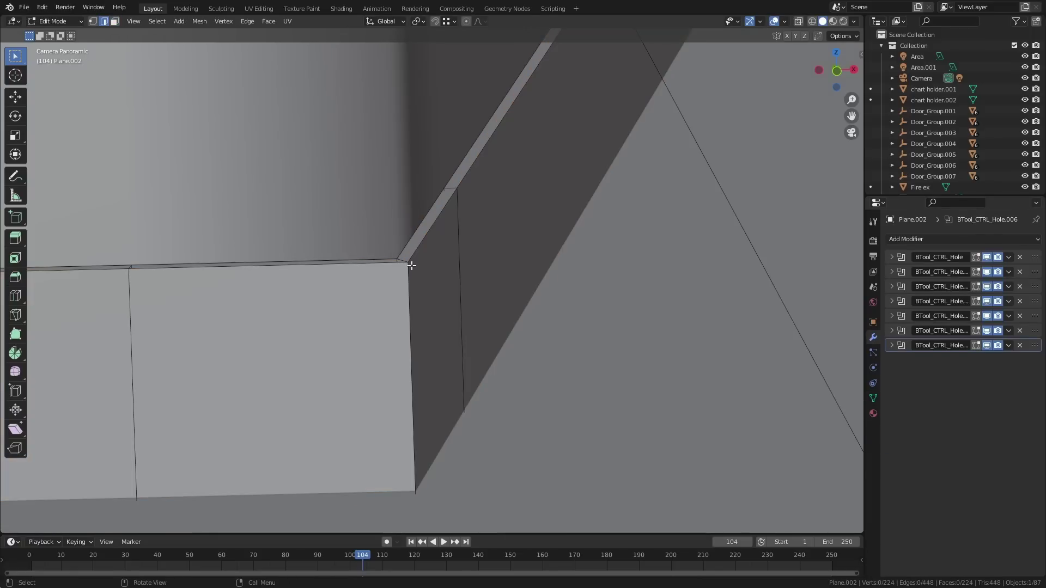
key("ctrl+b")
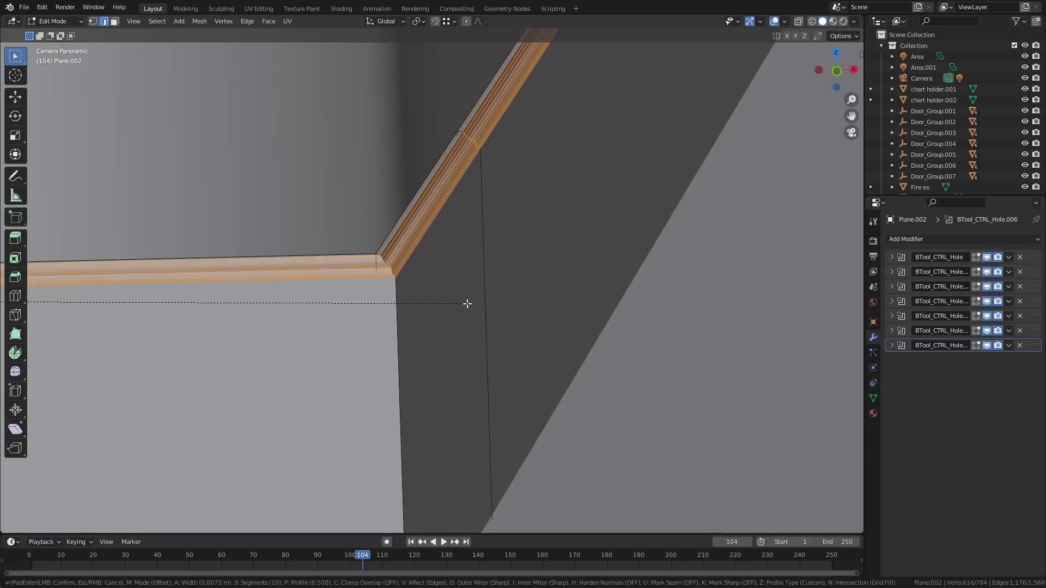
left_click(468, 304)
left_click(67, 385, "ctrl")
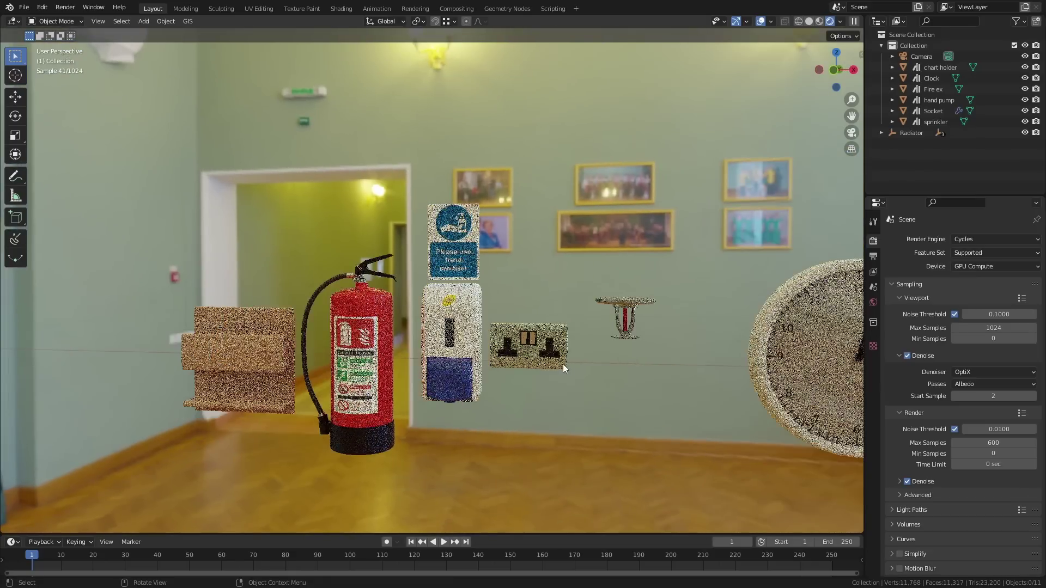
middle_click_drag(544, 362, 520, 359, "shift")
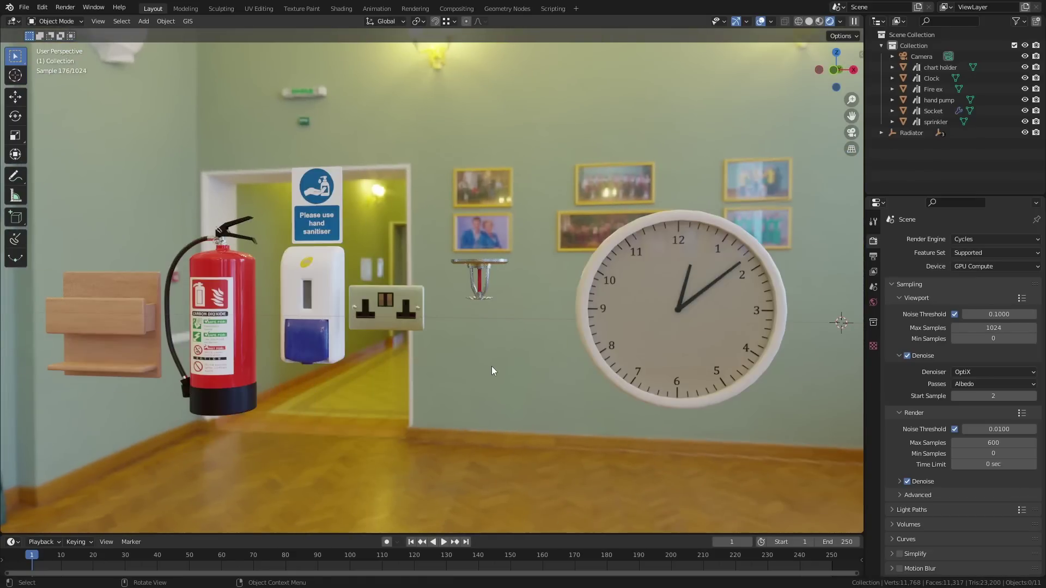
middle_click_drag(411, 415, 425, 415)
mouse_move(407, 414)
middle_mouse_down()
mouse_move(392, 410)
mouse_move(409, 415)
middle_mouse_up()
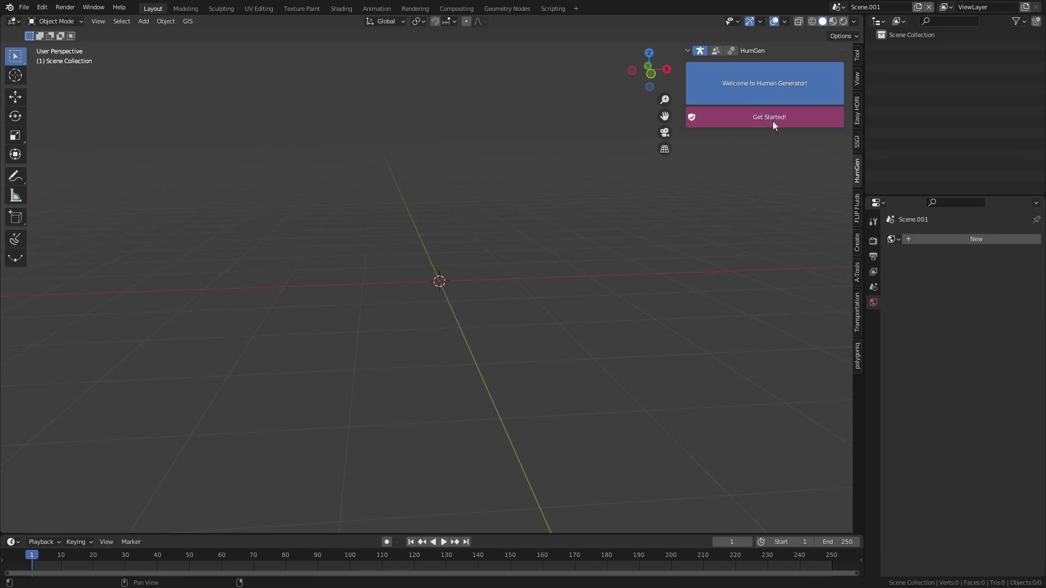
Start Human Generator and create a male human from the Asian 2 starting human.
left_click(772, 120)
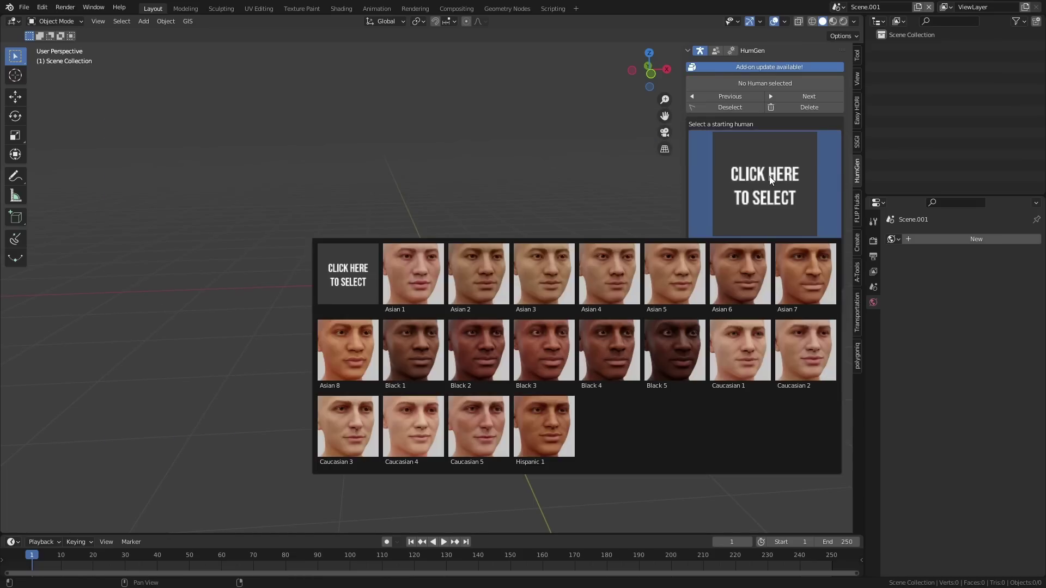
left_click(479, 273)
left_click(765, 275)
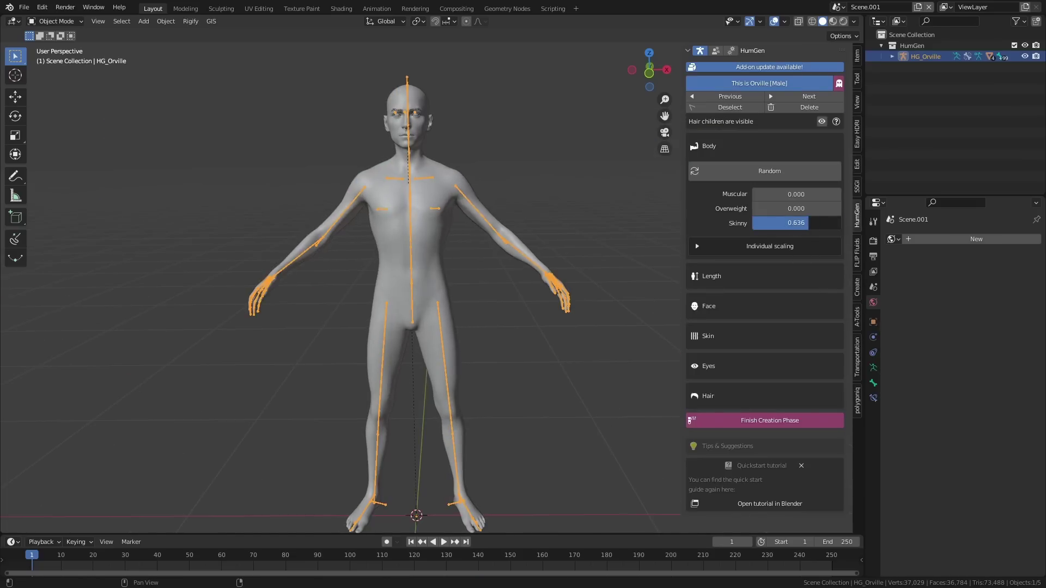
Shape the human's body by lowering the Skinny value and applying a random body variation.
left_click_drag(808, 224, 791, 223)
scroll(409, 218, "up", 5)
left_click(765, 171)
scroll(469, 217, "down", 5)
left_click(757, 306)
scroll(491, 188, "up", 5)
mouse_move(499, 190)
middle_mouse_down()
mouse_move(480, 184)
mouse_move(516, 183)
middle_mouse_up()
scroll(728, 315, "down", 9)
Expand the human's skin settings and show the character in Material Preview shading.
left_click(721, 352)
key("z")
left_click(577, 345)
scroll(564, 218, "up", 3)
middle_click_drag(564, 209, 531, 207)
scroll(734, 319, "down", 3)
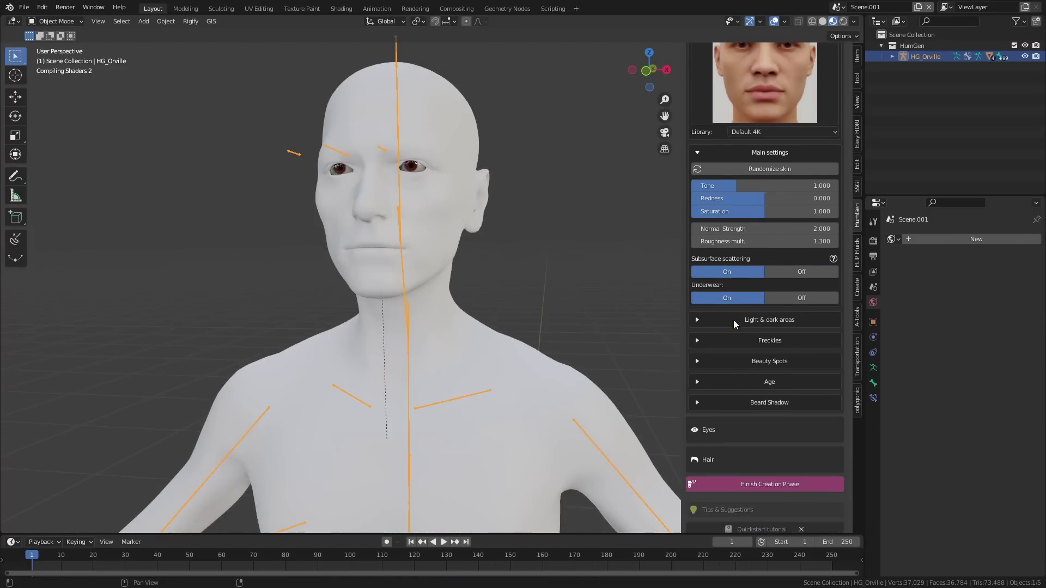
Set the skin's beauty spots to an amount of 0.567 and an opacity of 0.904, and expand the age settings.
scroll(733, 332, "down", 1)
left_click(732, 340)
left_click_drag(778, 355, 787, 355)
scroll(757, 355, "down", 4)
left_click(747, 316)
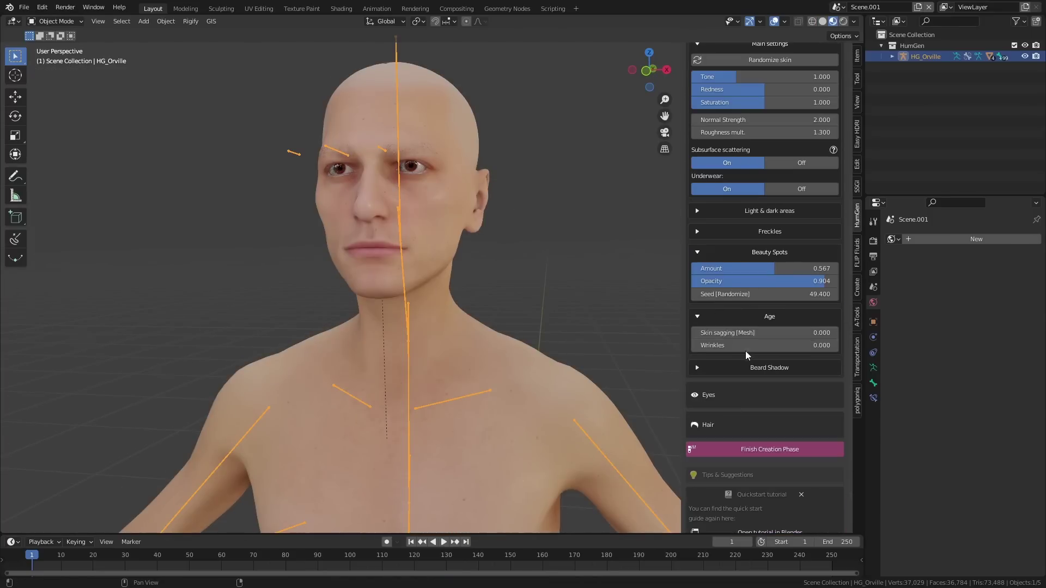
scroll(733, 345, "down", 1)
scroll(734, 344, "up", 12)
scroll(507, 254, "down", 7)
middle_click_drag(507, 253, 524, 252)
Finish the human's creation phase and choose the Lab Tech outfit as clothing.
left_click(718, 145)
left_click(775, 322)
left_click(776, 322)
left_click(770, 275)
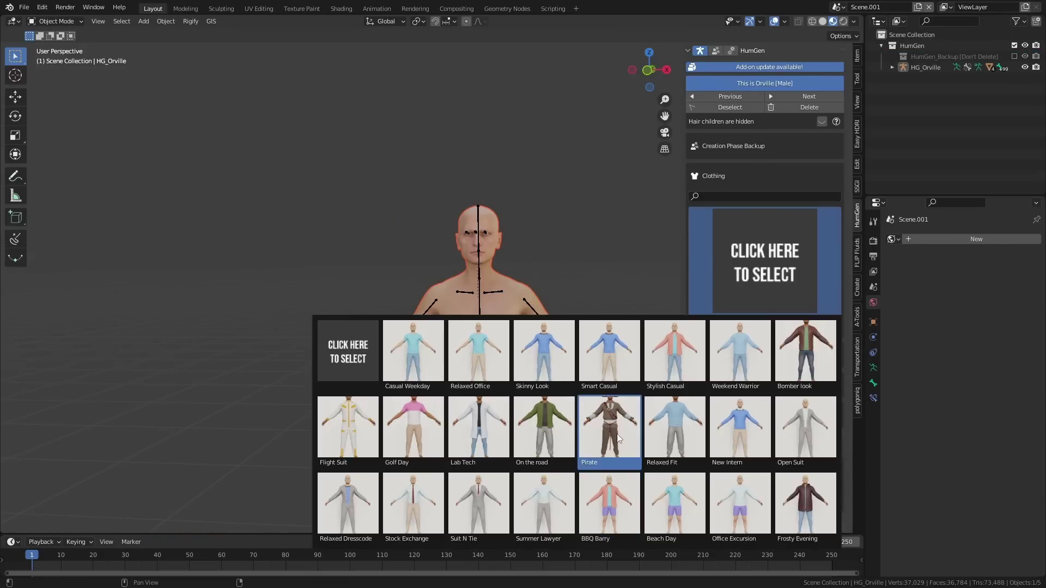
left_click(479, 428)
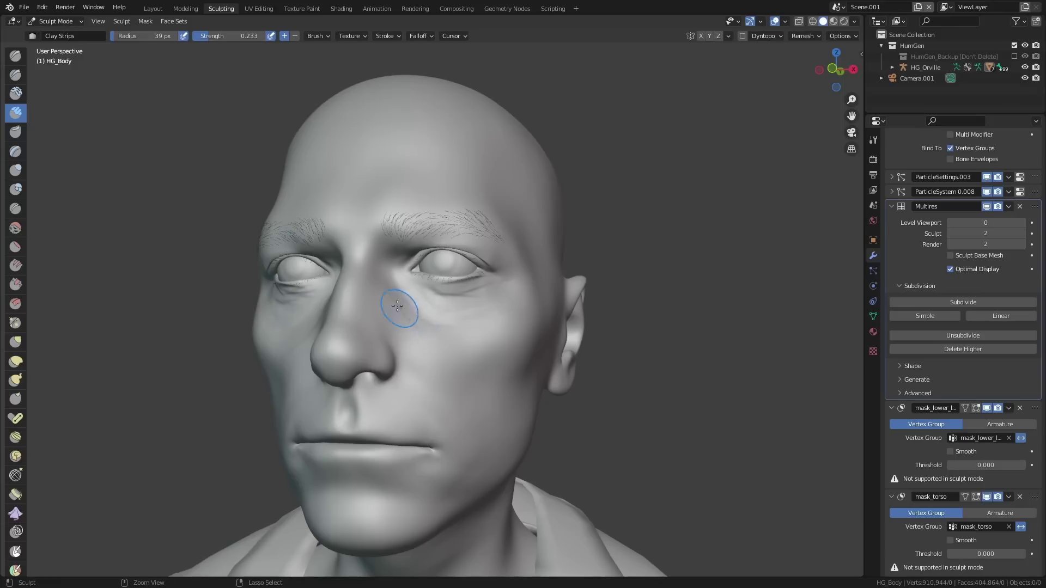
Inspect the sculpted wrinkles around the eyes and cheeks of the human's face from several angles.
middle_click_drag(397, 306, 272, 318)
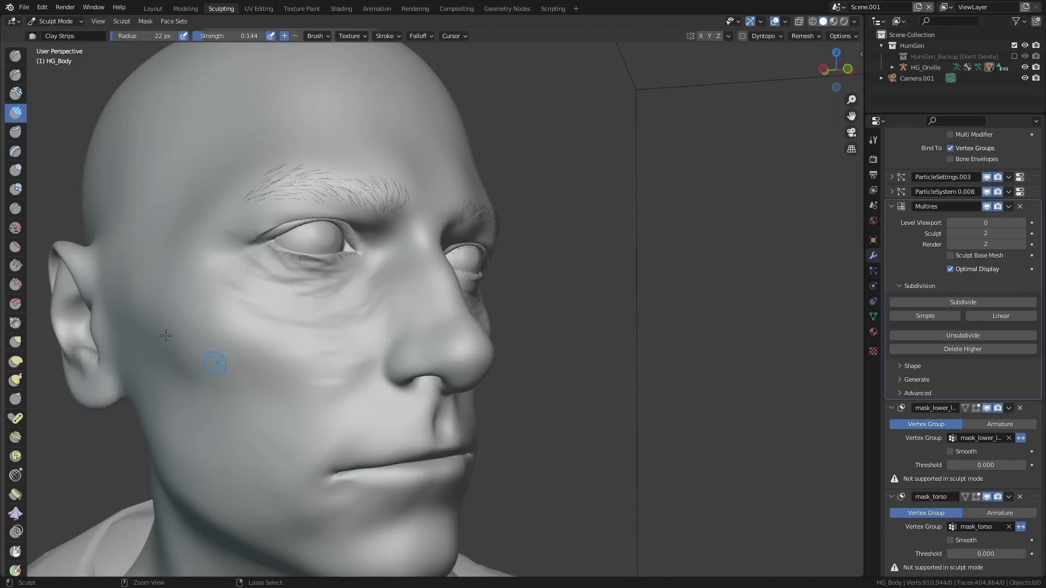
middle_click_drag(427, 408, 471, 472)
scroll(456, 408, "down", 3)
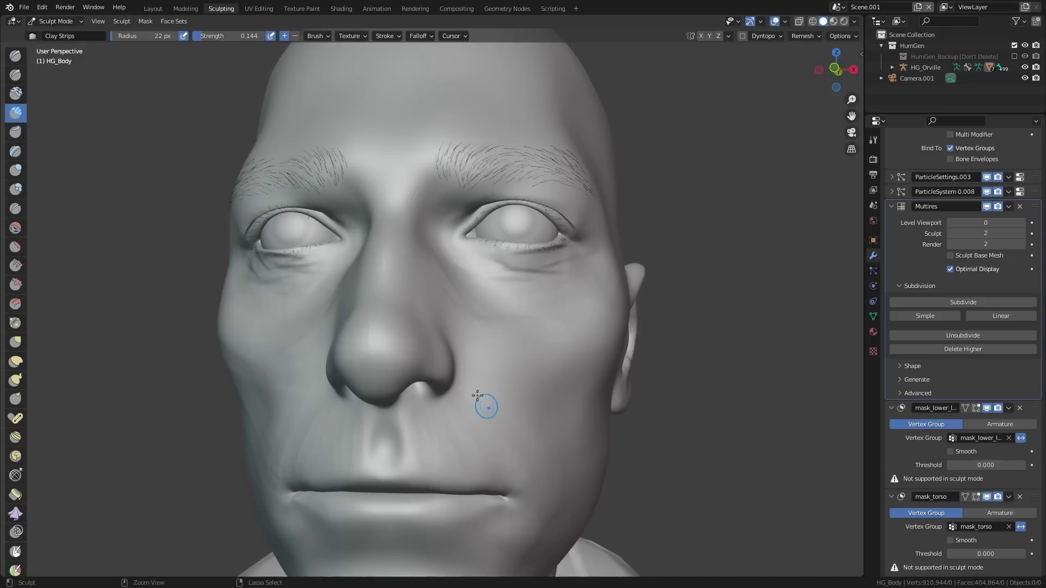
middle_click_drag(479, 401, 445, 455)
middle_click_drag(595, 402, 518, 431)
scroll(518, 430, "up", 3)
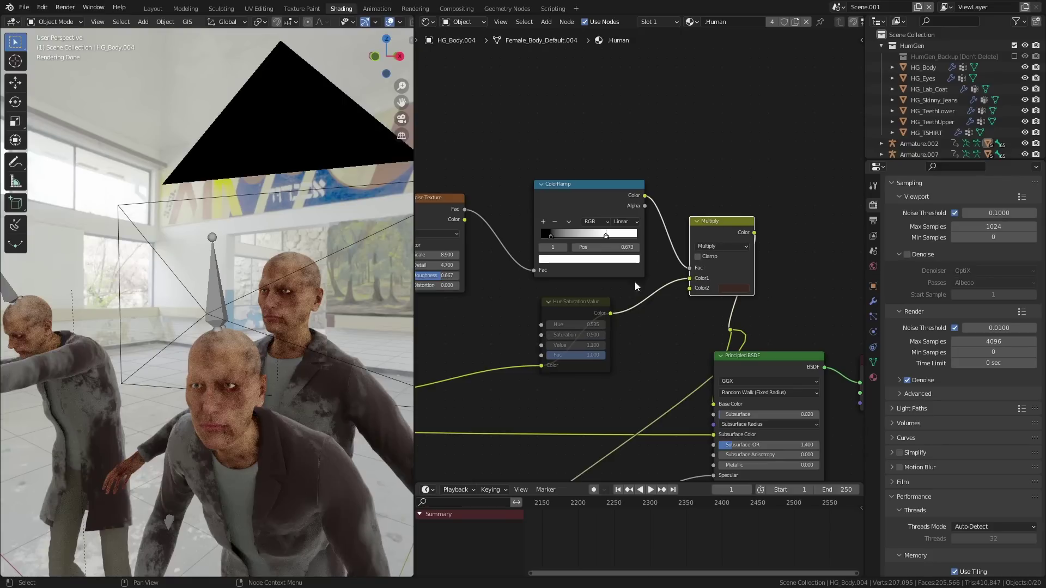
Unmute the Hue Saturation Value node in the .Human skin material.
left_click(576, 308)
key("m")
scroll(289, 392, "up", 4)
mouse_move(284, 355)
middle_mouse_down()
mouse_move(318, 309)
mouse_move(287, 347)
mouse_move(309, 334)
mouse_move(267, 334)
mouse_move(279, 342)
middle_mouse_up()
scroll(287, 348, "up", 3)
scroll(267, 338, "up", 2)
Set the Noise Texture to scale 7.5, detail 3.6 and roughness 0.808, and enable viewport denoising.
middle_click_drag(537, 316, 668, 336)
scroll(654, 327, "up", 6)
left_click_drag(566, 275, 582, 294)
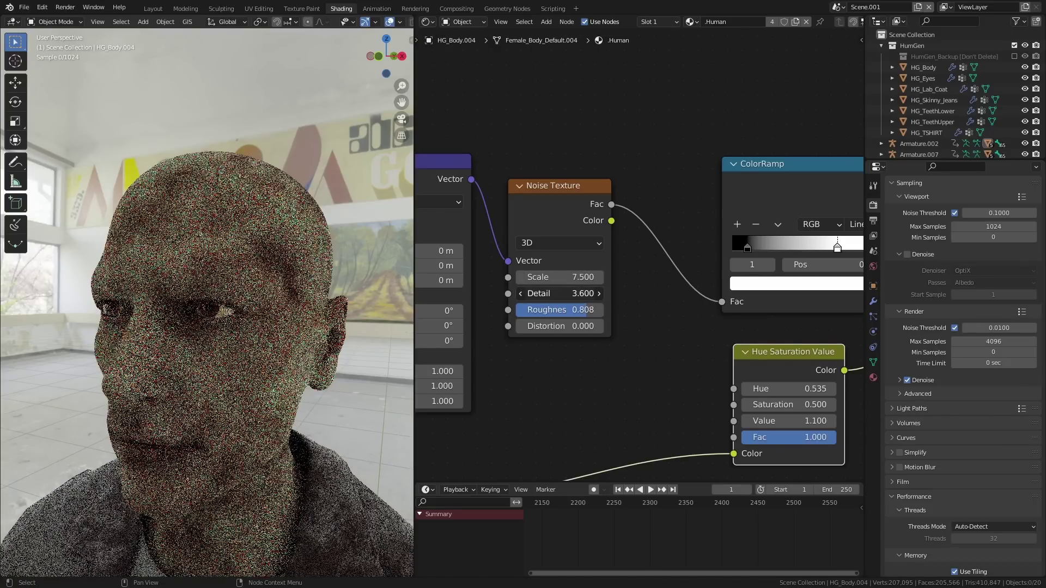
left_click(907, 256)
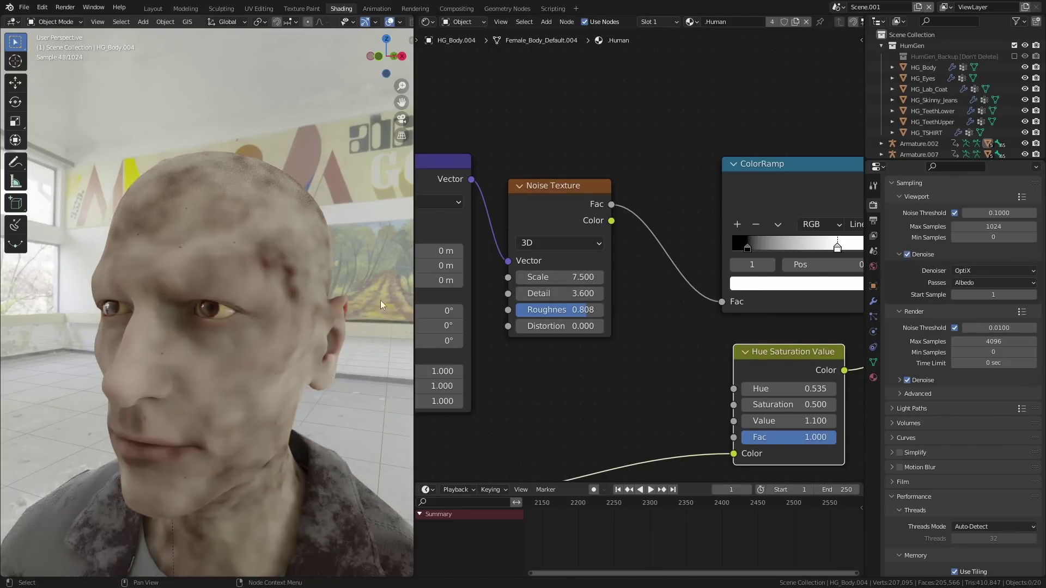
Select the HG_Body mesh and set its Noise Texture scale to 6.1 and roughness to 0.867.
middle_click_drag(348, 304, 378, 311)
left_click(195, 287)
scroll(189, 301, "up", 2)
middle_click_drag(189, 300, 252, 288)
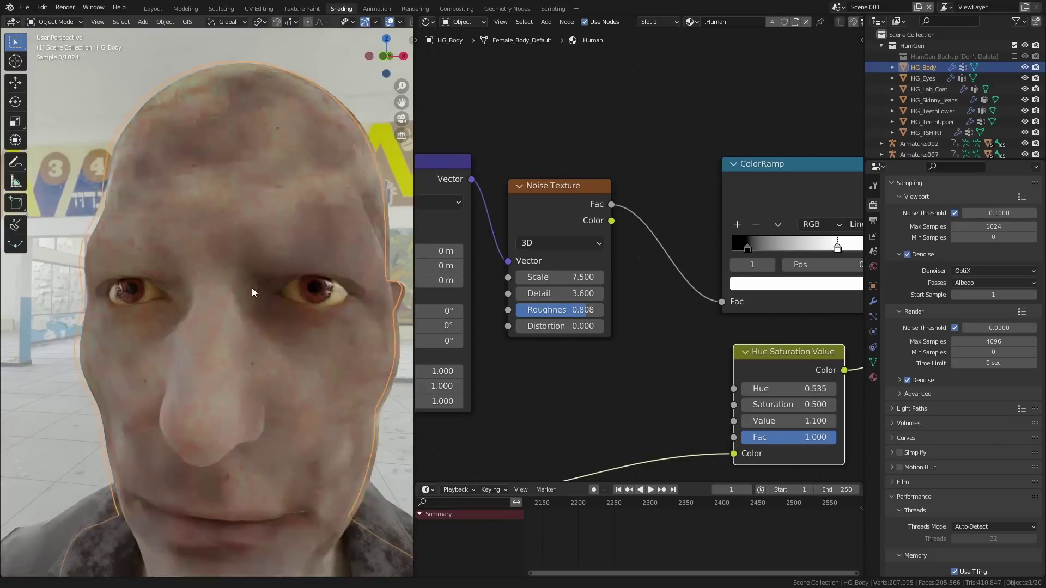
scroll(250, 286, "up", 2)
scroll(547, 310, "up", 1)
left_click_drag(547, 311, 542, 310)
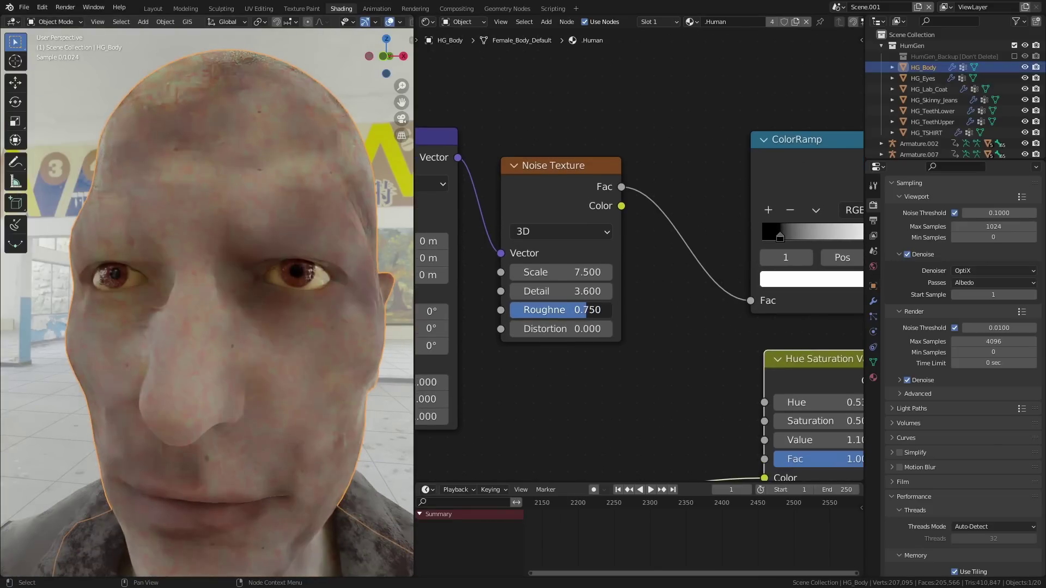
middle_click_drag(308, 313, 224, 313)
left_click_drag(561, 272, 544, 272)
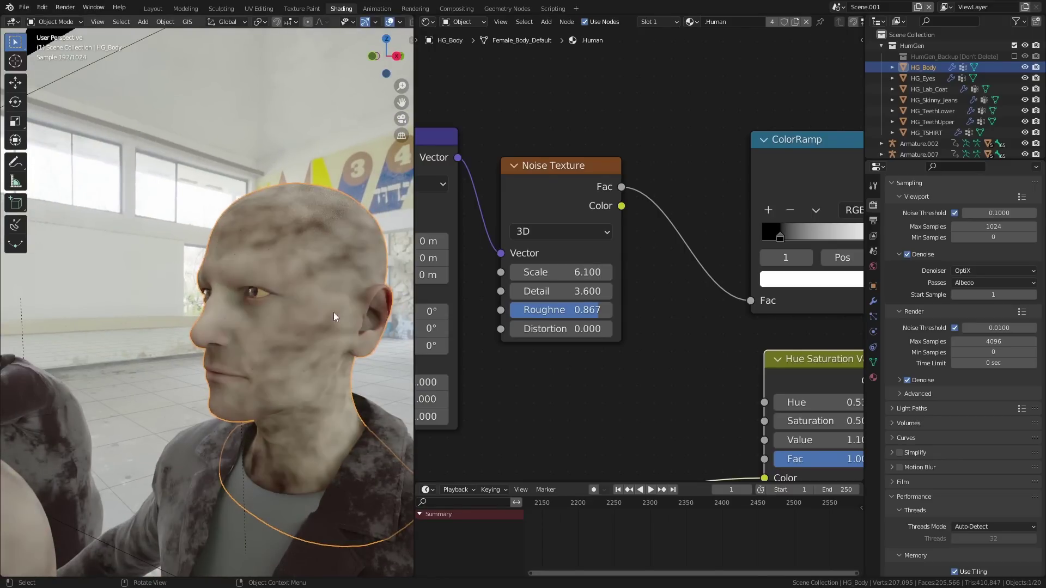
middle_click_drag(334, 312, 348, 312)
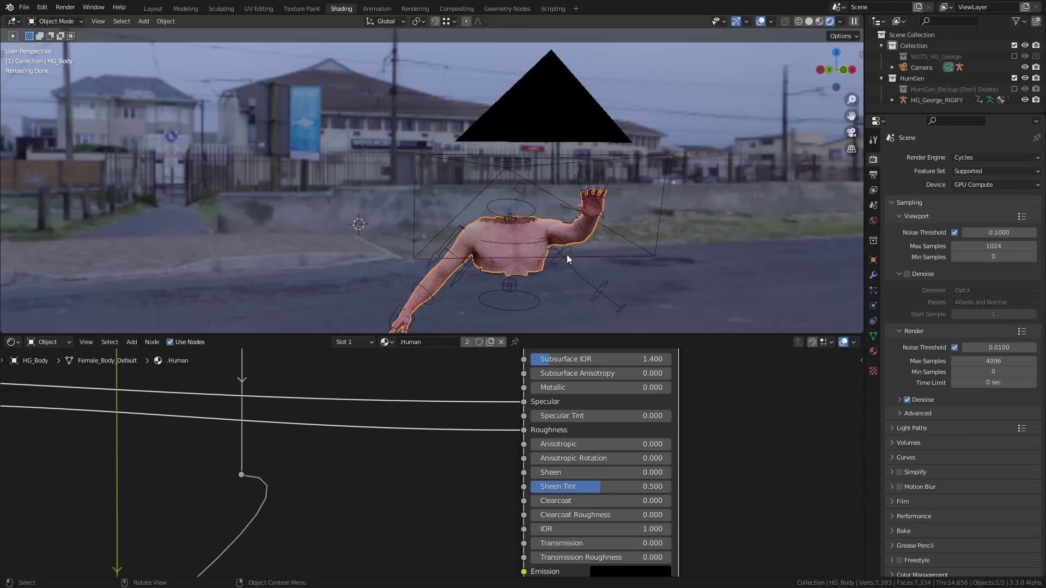
Enable viewport denoising for the rendered preview of the headless HG_Body with the outstretched arm.
scroll(562, 252, "up", 5)
middle_click_drag(445, 250, 573, 288)
scroll(393, 233, "up", 2)
left_click(907, 275)
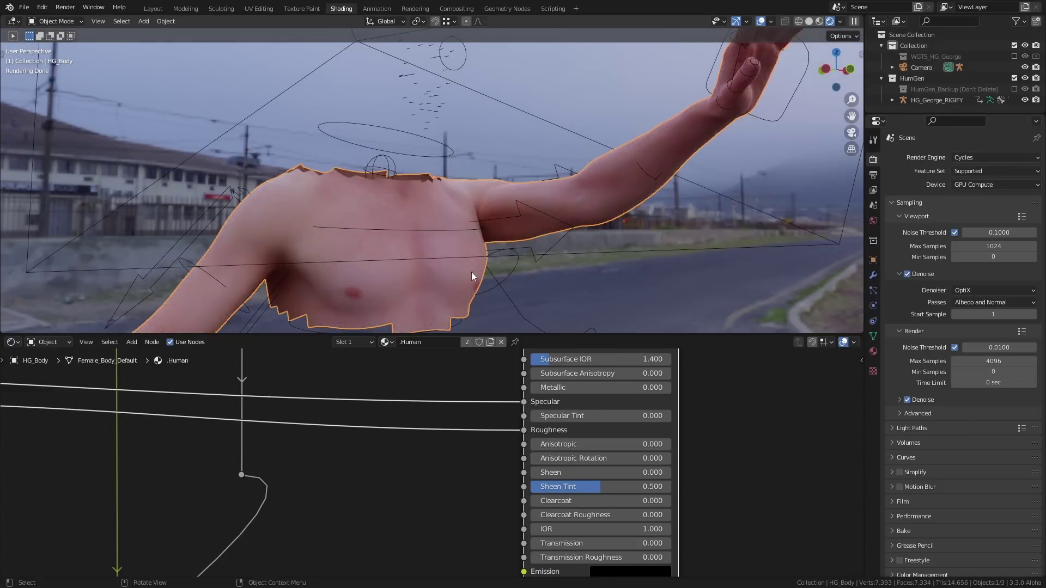
scroll(466, 240, "up", 5)
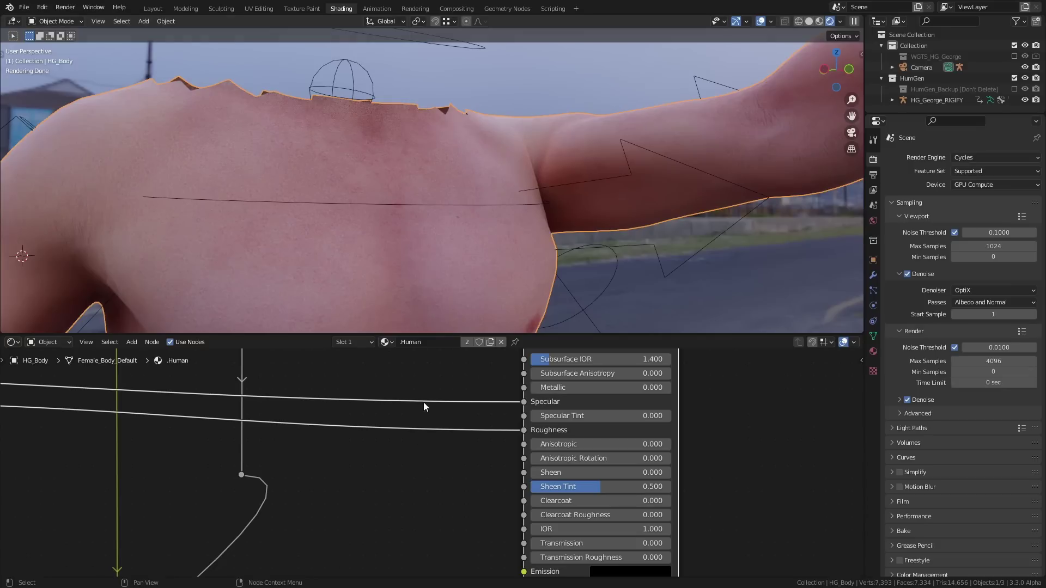
Raise the Sheen of the skin's Principled BSDF to 50.
middle_click_drag(563, 491, 486, 481)
left_click_drag(471, 462, 588, 462)
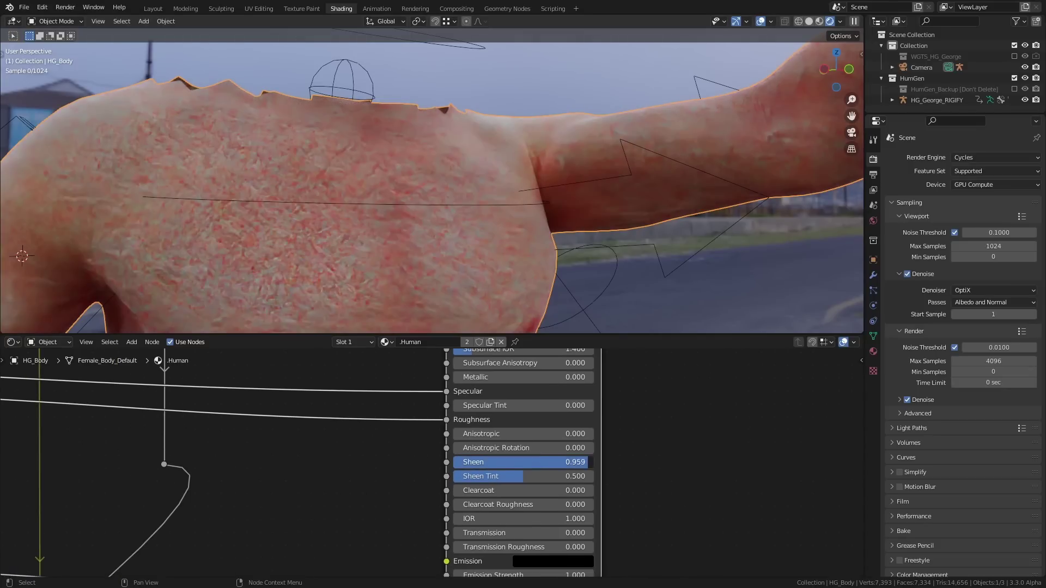
left_click(553, 462)
type("50")
key("Return")
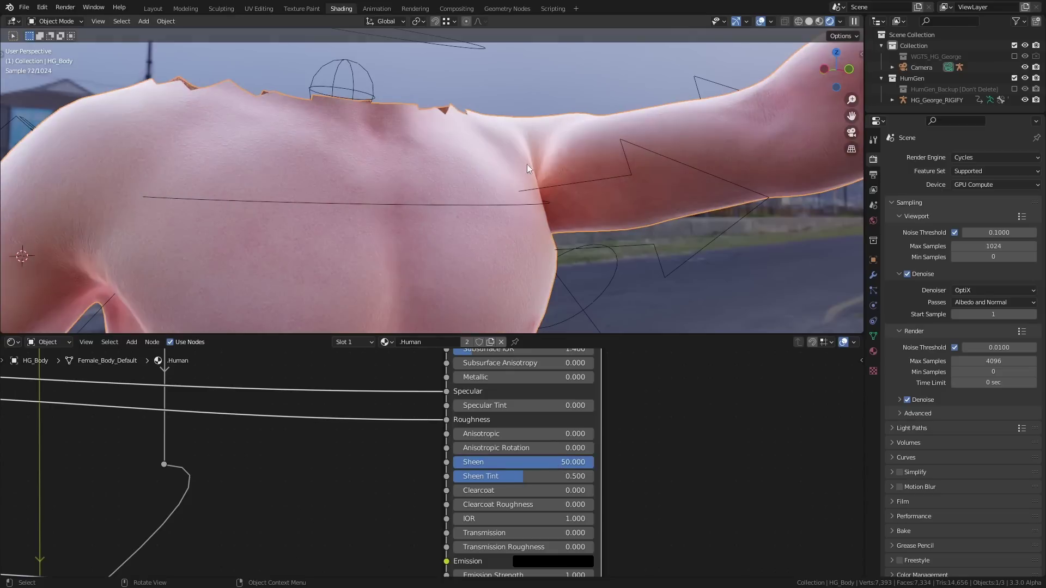
Set the Sheen of the skin's Principled BSDF to 1.
left_click(518, 462)
type("1")
key("Return")
middle_click_drag(563, 148, 517, 203)
scroll(515, 207, "down", 10)
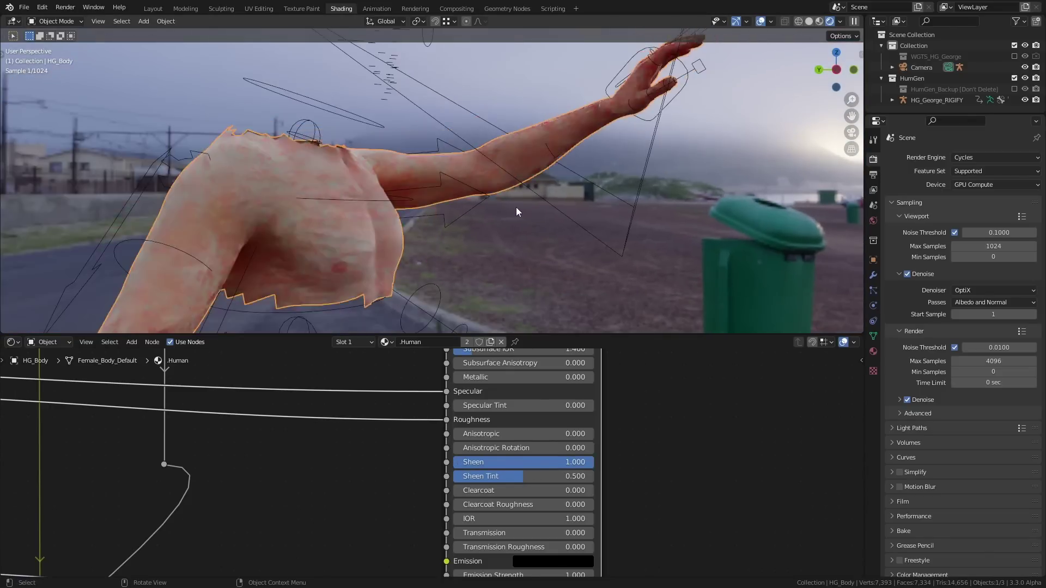
Select the camera in front of the body, move it freely and look at the scene through it.
scroll(389, 419, "down", 3)
middle_click_drag(417, 443, 380, 492)
scroll(406, 402, "up", 2)
middle_click_drag(493, 231, 546, 226)
left_click(546, 215)
key("g")
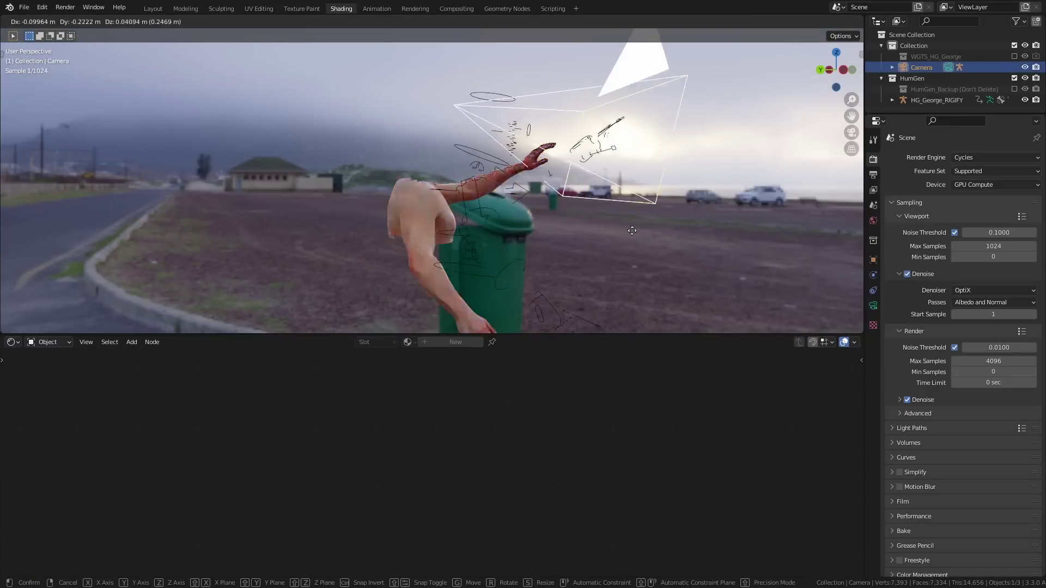
left_click(520, 215)
key("KP_0")
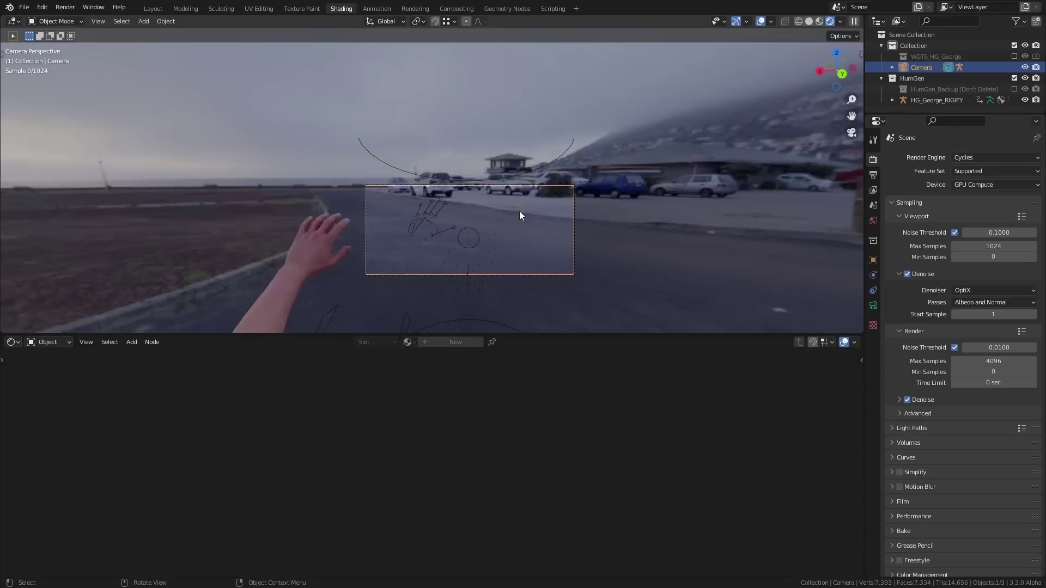
Look through the camera and try turning it with walk navigation to check how the arm follows.
key("shift+grave")
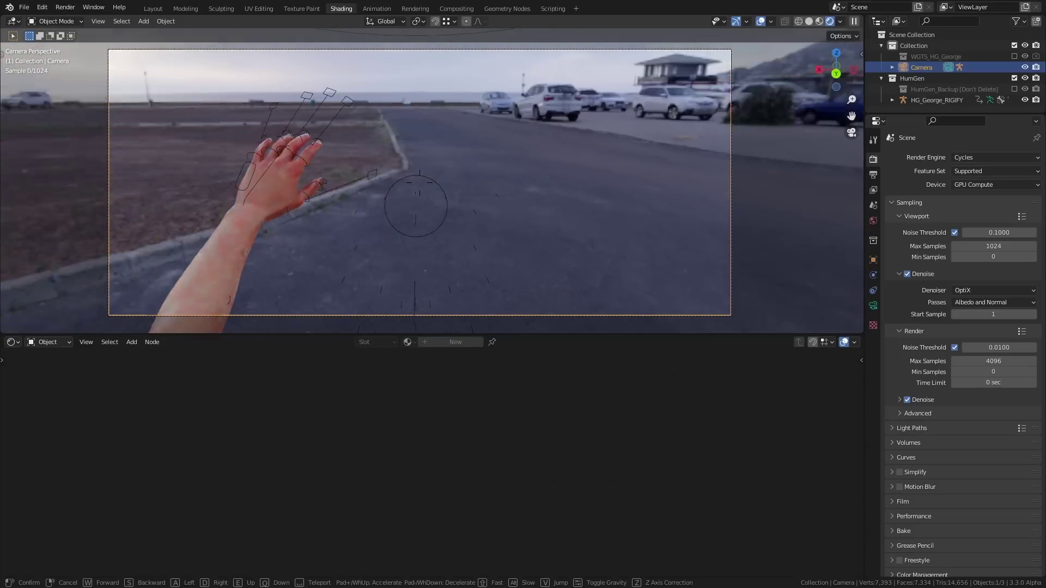
left_click(431, 181)
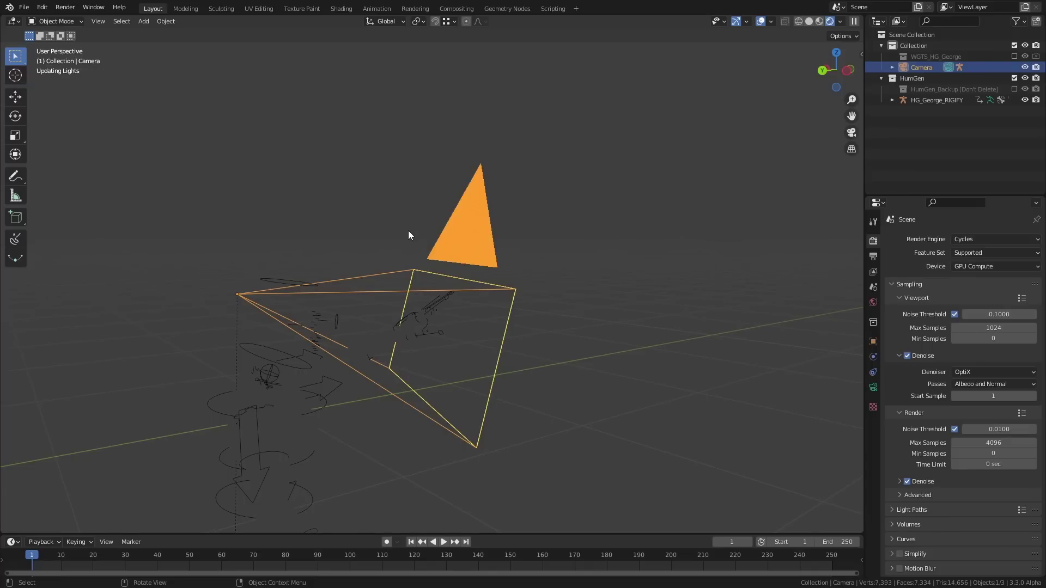
key("KP_0")
scroll(414, 250, "up", 2)
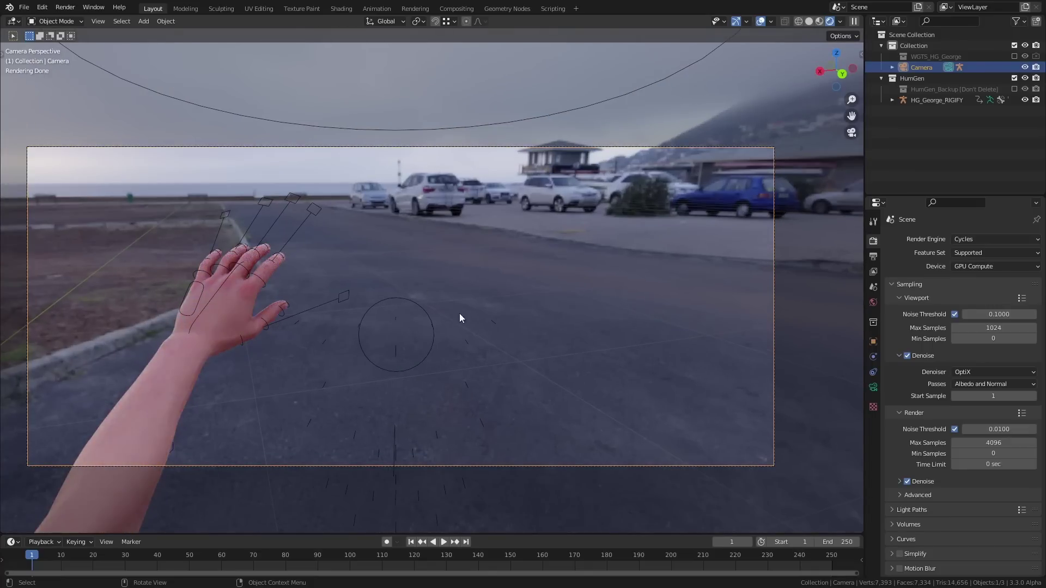
key("shift+grave")
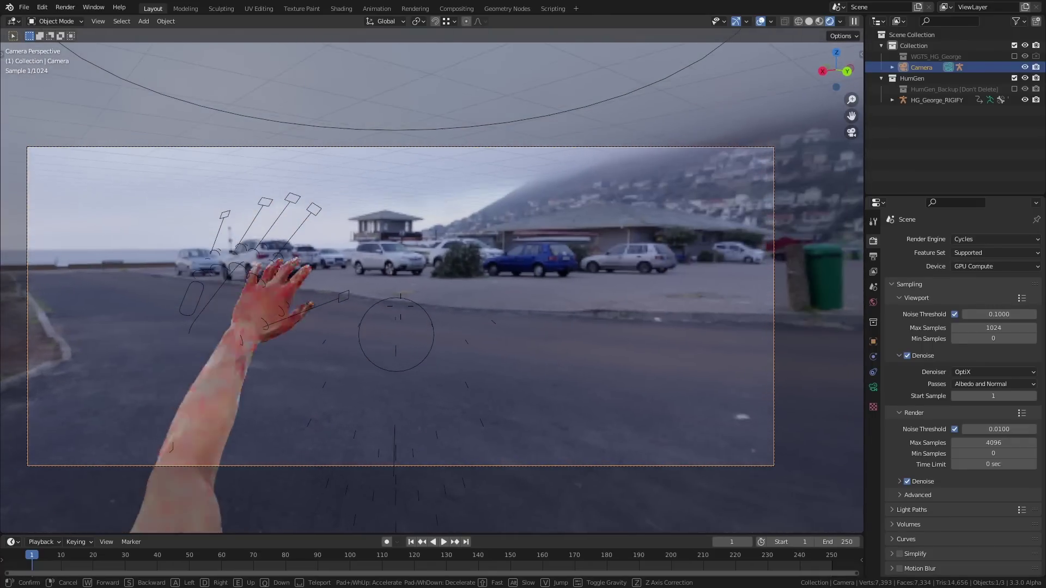
left_click(410, 296)
Put the character rig in Pose Mode, then move and rotate the left hand IK control.
left_click(205, 305)
key("ctrl+Tab")
key("g")
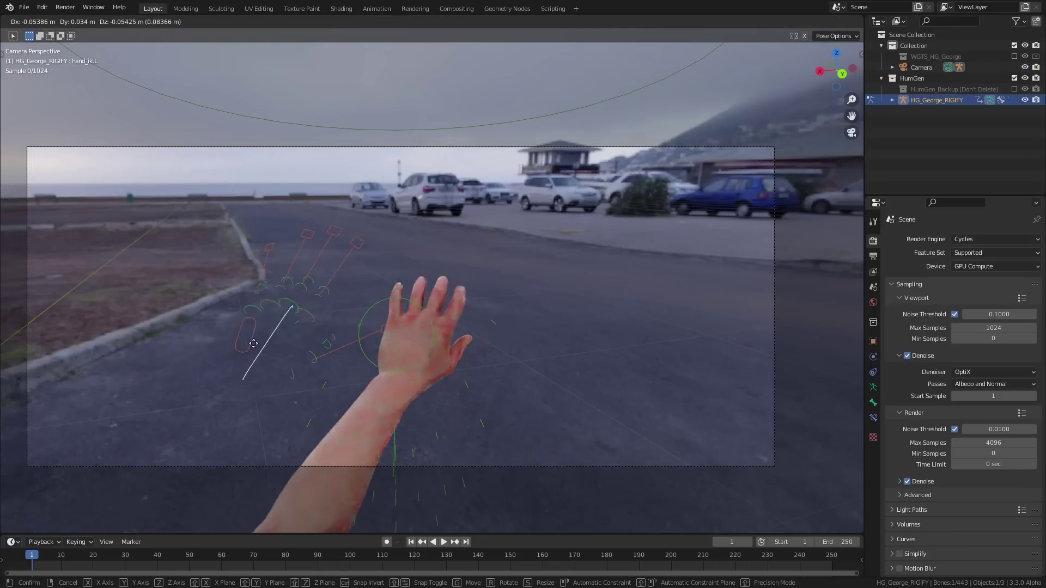
left_click(223, 332)
key("r")
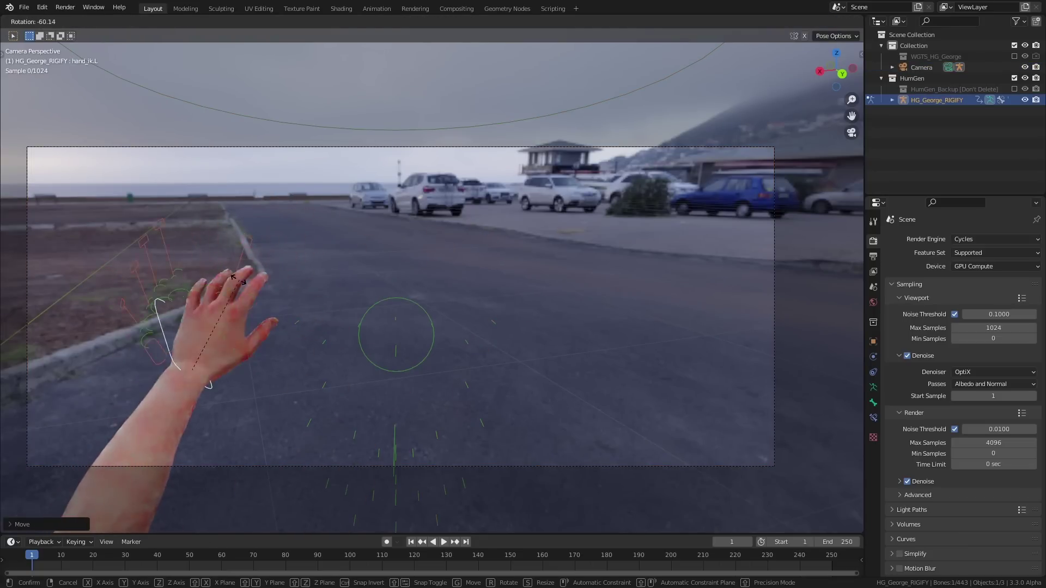
left_click(329, 320)
Scale the left thumb and index finger master controls to bend the fingers, and leave Pose Mode.
left_click(338, 322)
key("s")
left_click(412, 320)
left_click(309, 240)
key("s")
left_click(318, 316)
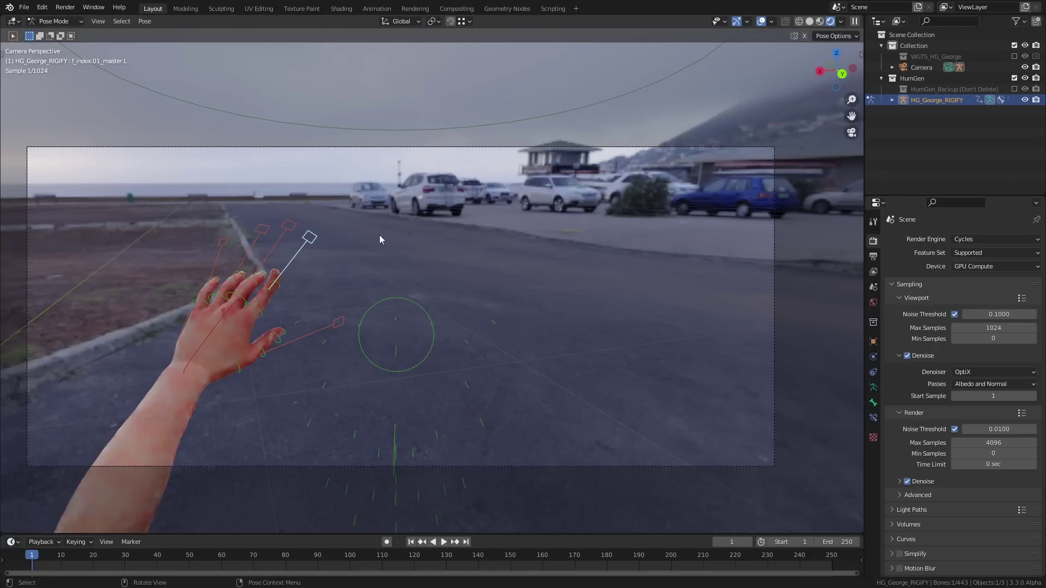
key("ctrl+Tab")
scroll(389, 299, "down", 4)
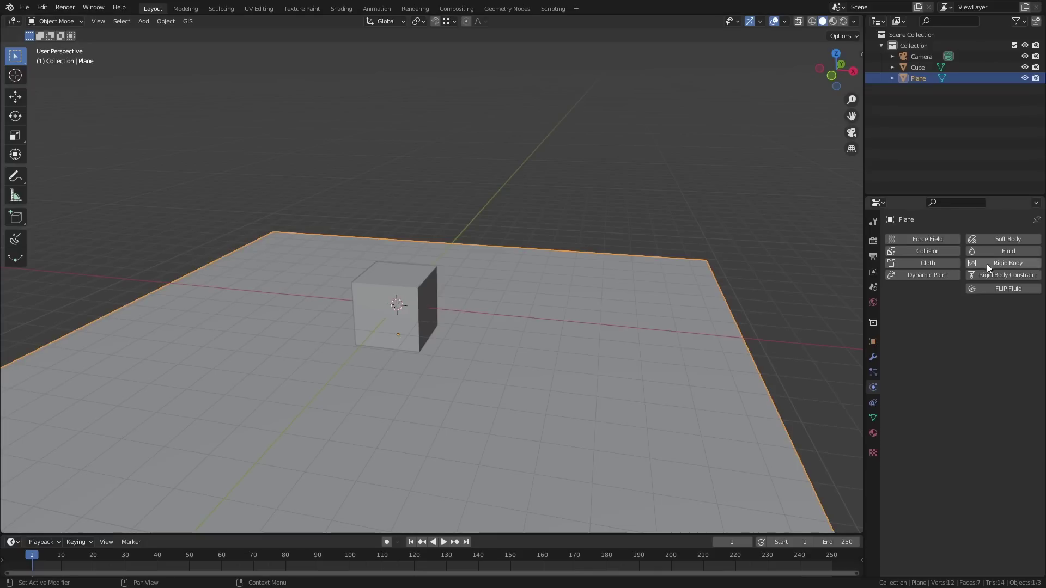
Add a rigid body to the plane, test the simulation, return to the start frame and set its type to Passive.
left_click(987, 266)
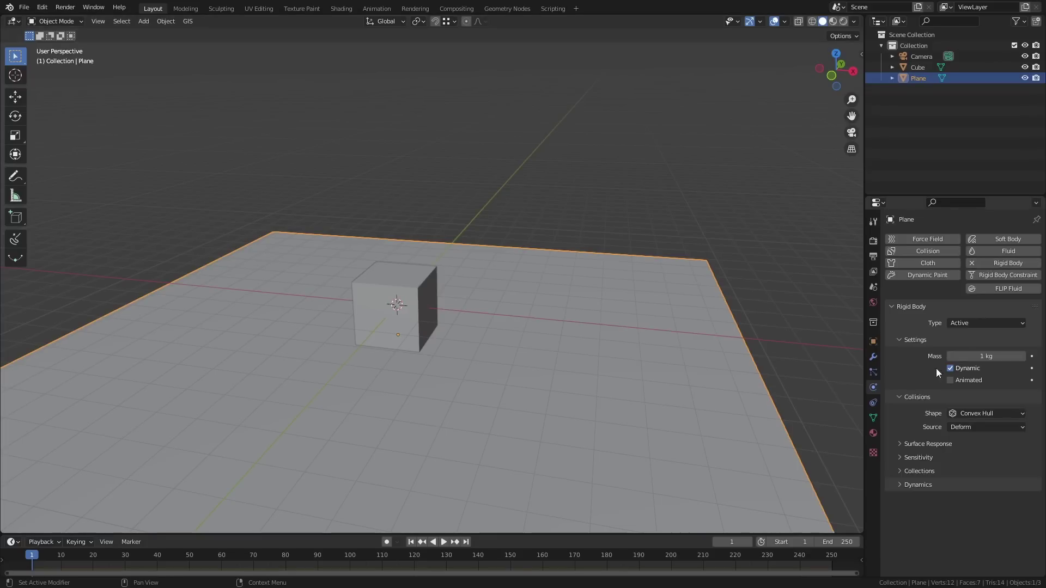
left_click(444, 542)
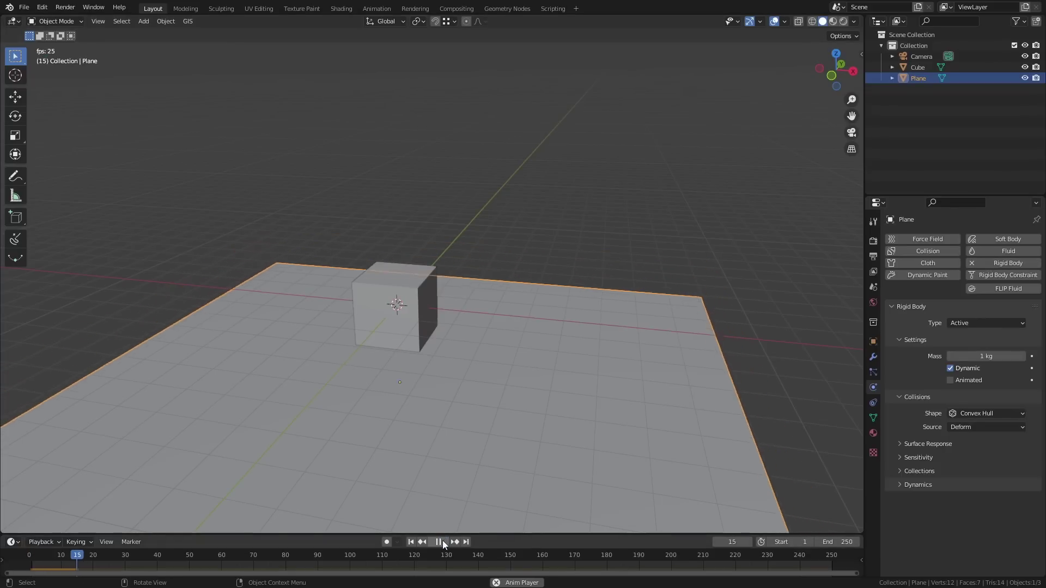
left_click(410, 542)
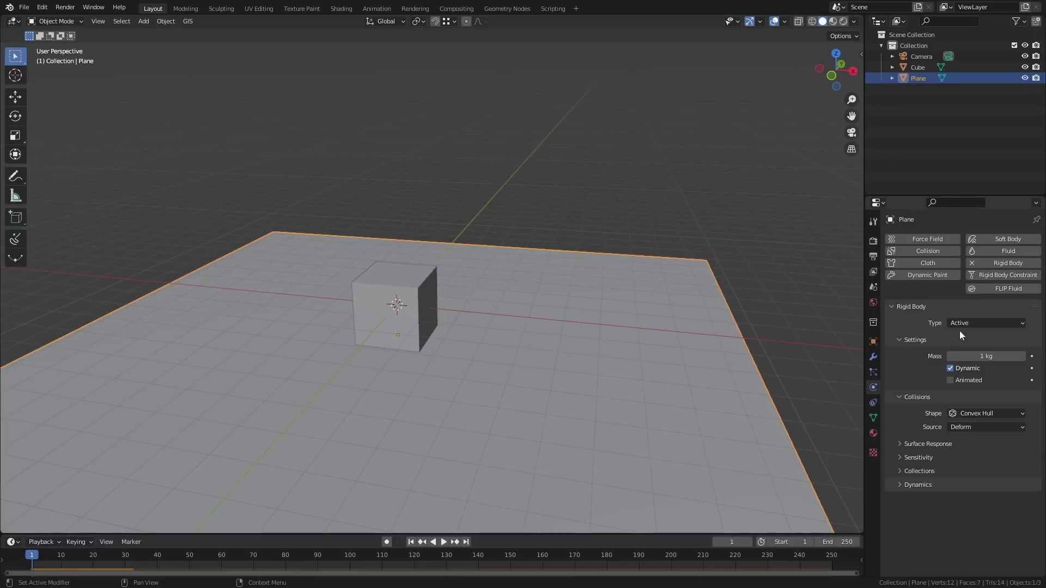
left_click(962, 348)
Add an active rigid body to the cube and turn off its Dynamic option at frame 50.
left_click(413, 311)
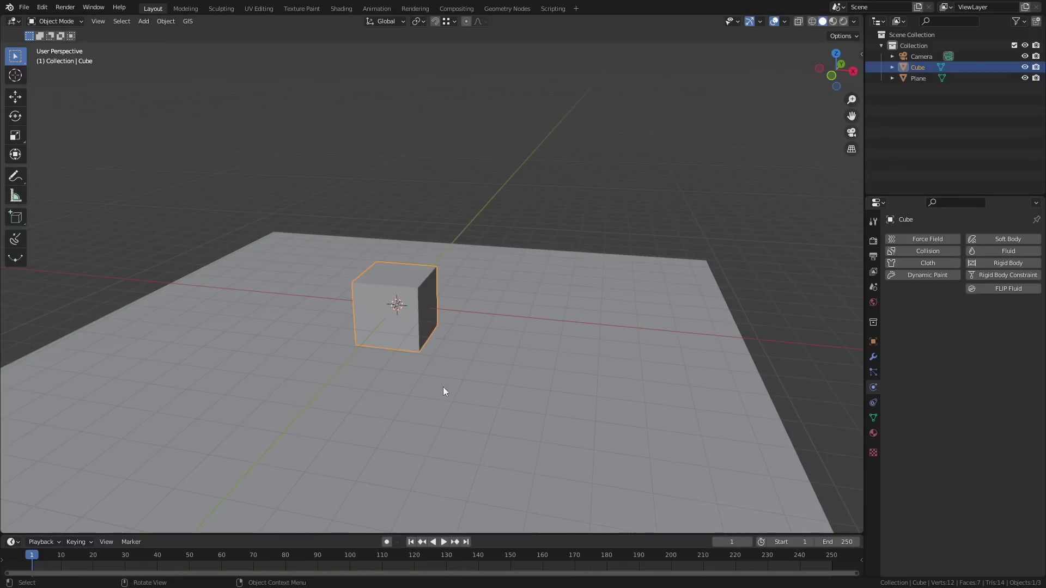
left_click(989, 263)
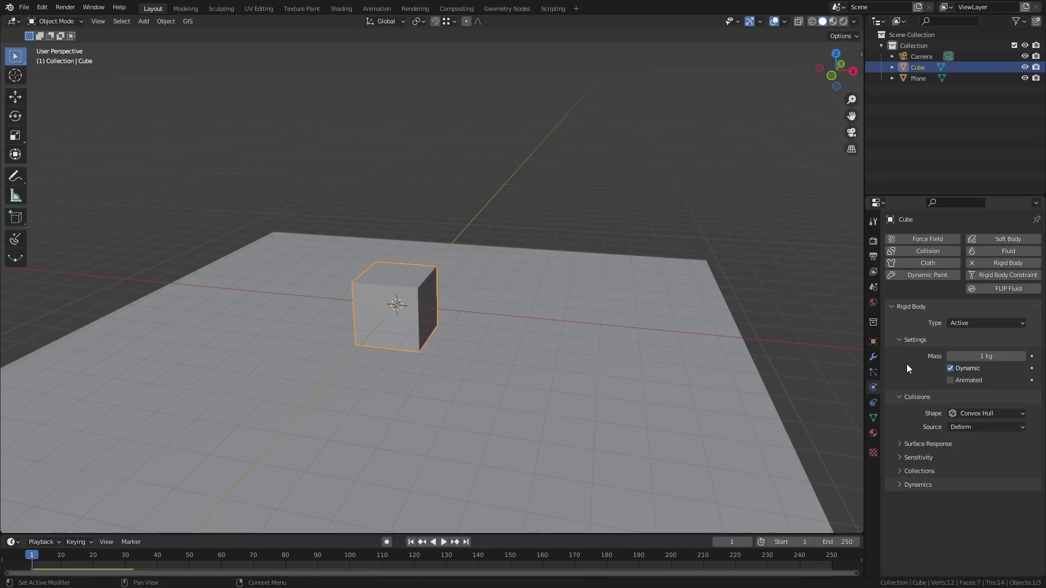
left_click(188, 556)
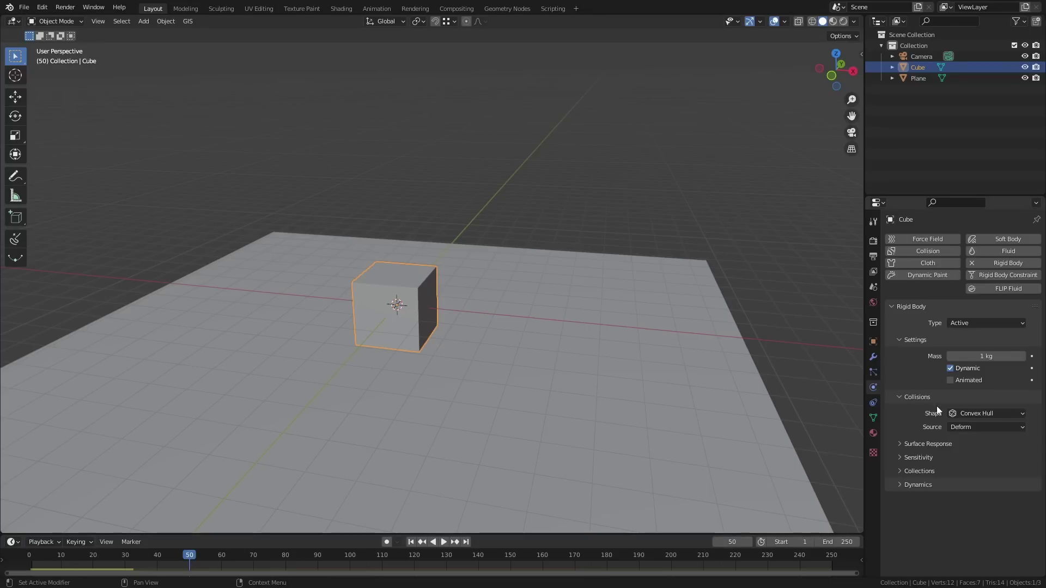
left_click(952, 369)
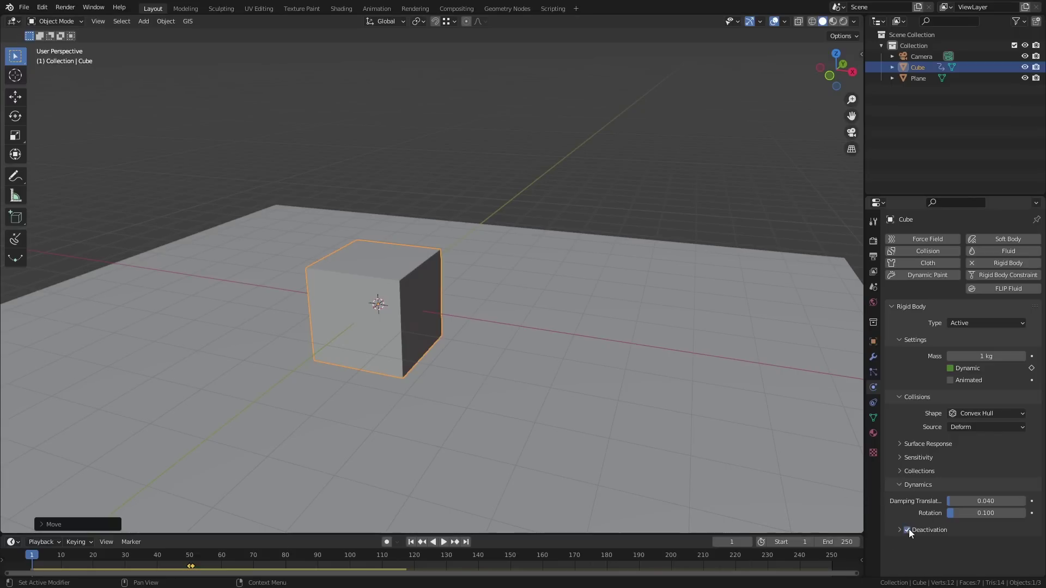
Show the cube's Deactivation settings, raise the cube along Z above the plane and return the simulation to its start frame.
left_click(899, 531)
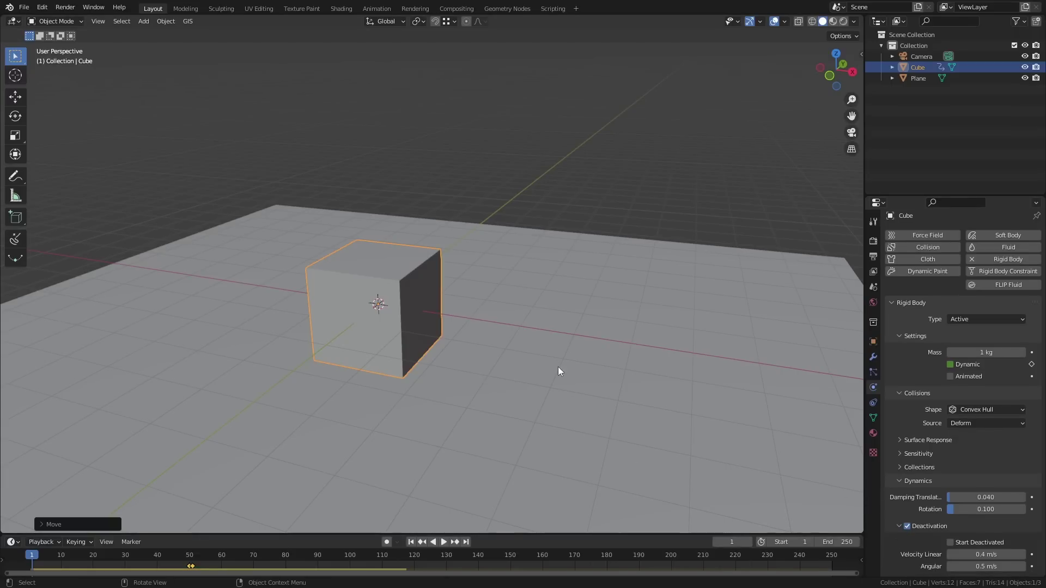
key("g")
key("z")
left_click(548, 379)
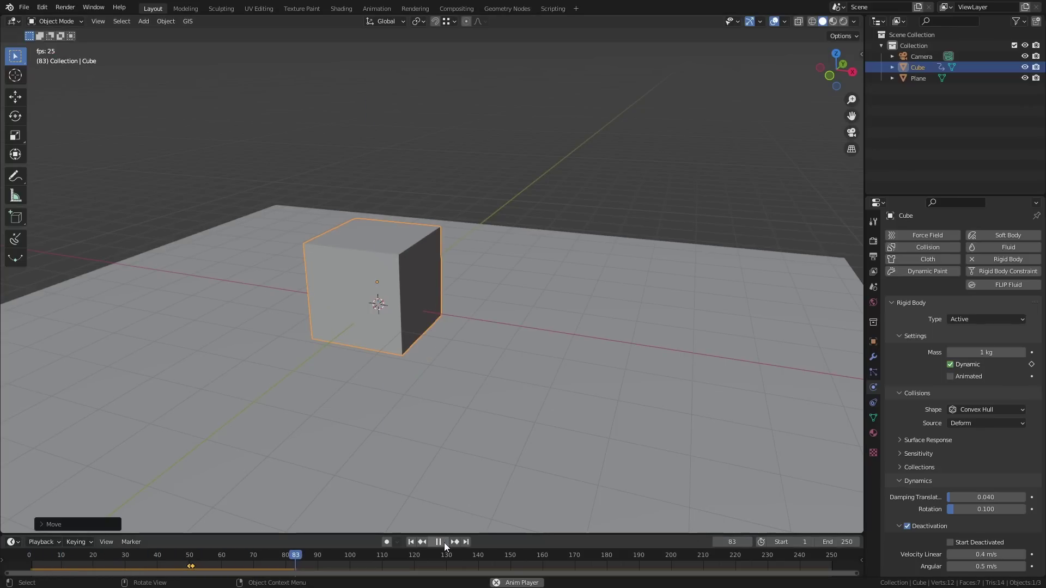
key("shift+Left")
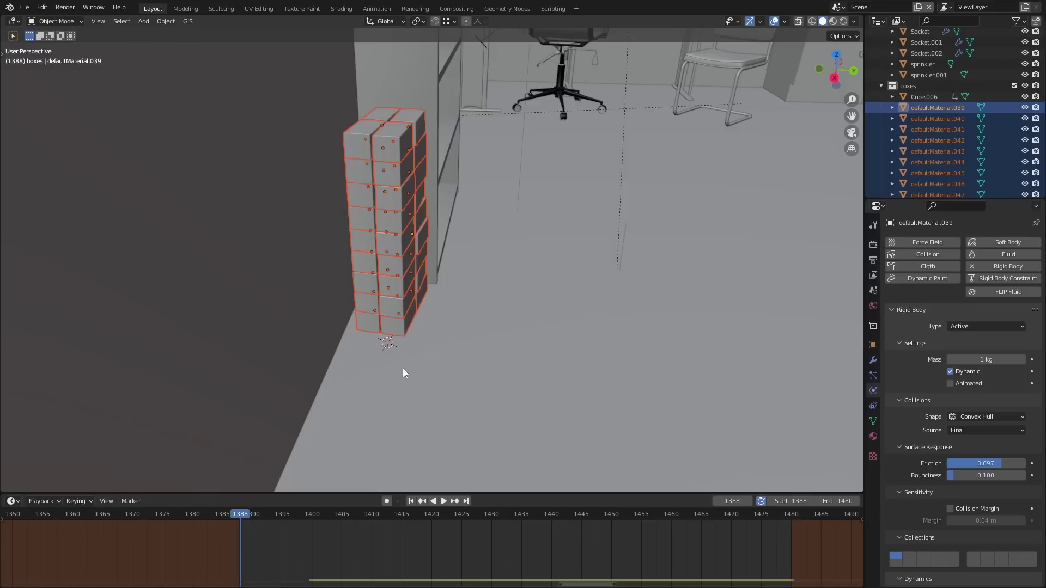
Play the rigid body simulation of the stacked boxes and select the block beside the stack to inspect its physics.
left_click(443, 502)
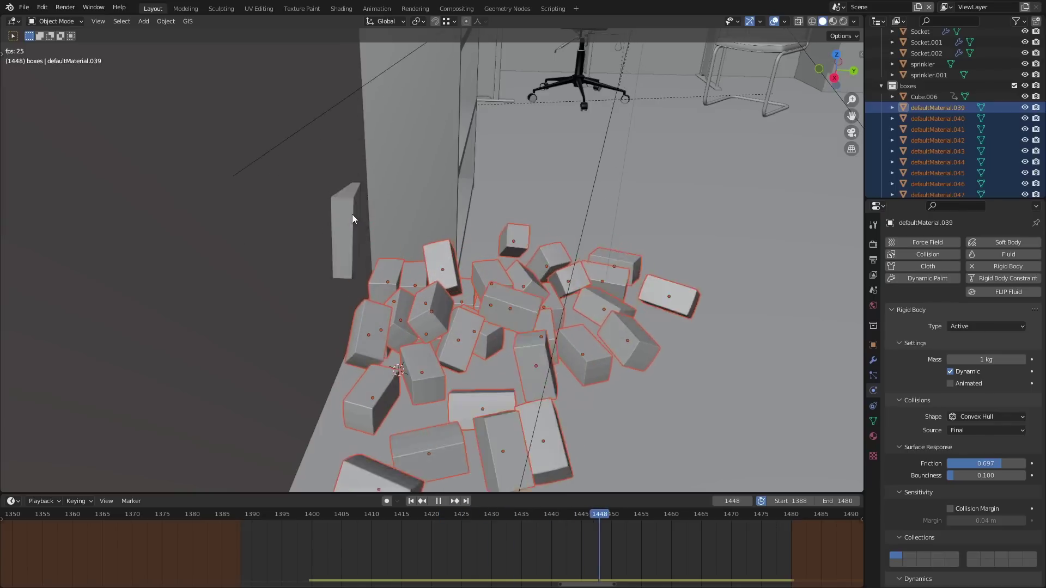
left_click(350, 228)
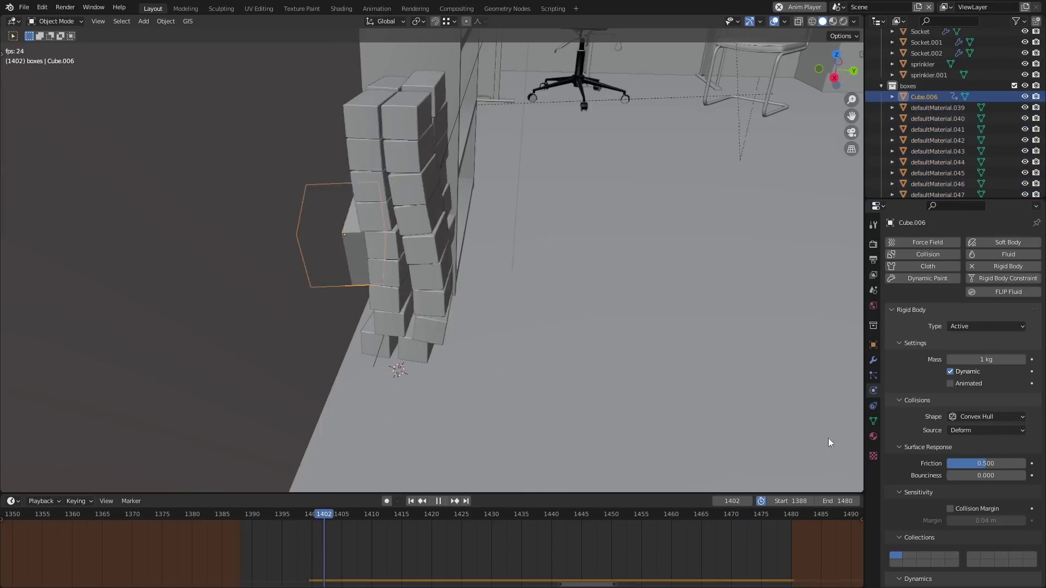
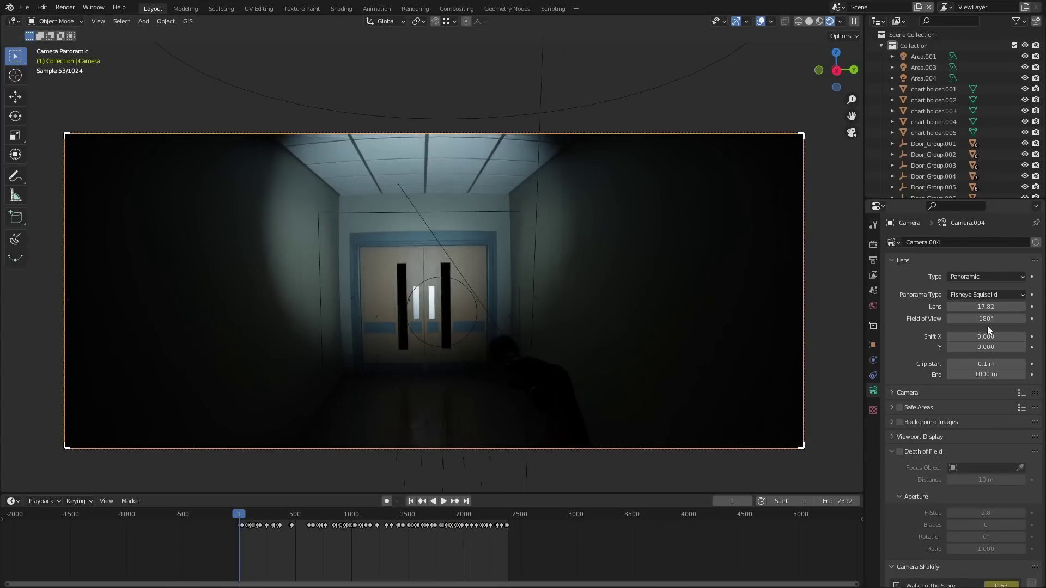
Raise the Fisheye Equisolid camera's Lens value past 20.00 so the corridor doors fill more of the frame.
mouse_move(986, 307)
left_mouse_down()
mouse_move(1016, 307)
mouse_move(989, 307)
left_mouse_up()
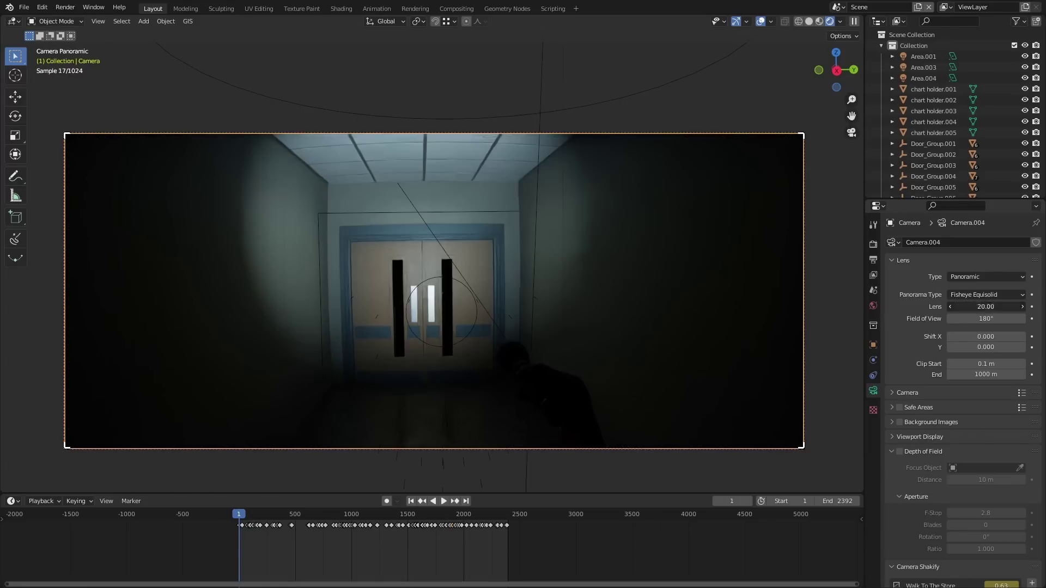
type("5")
key("Return")
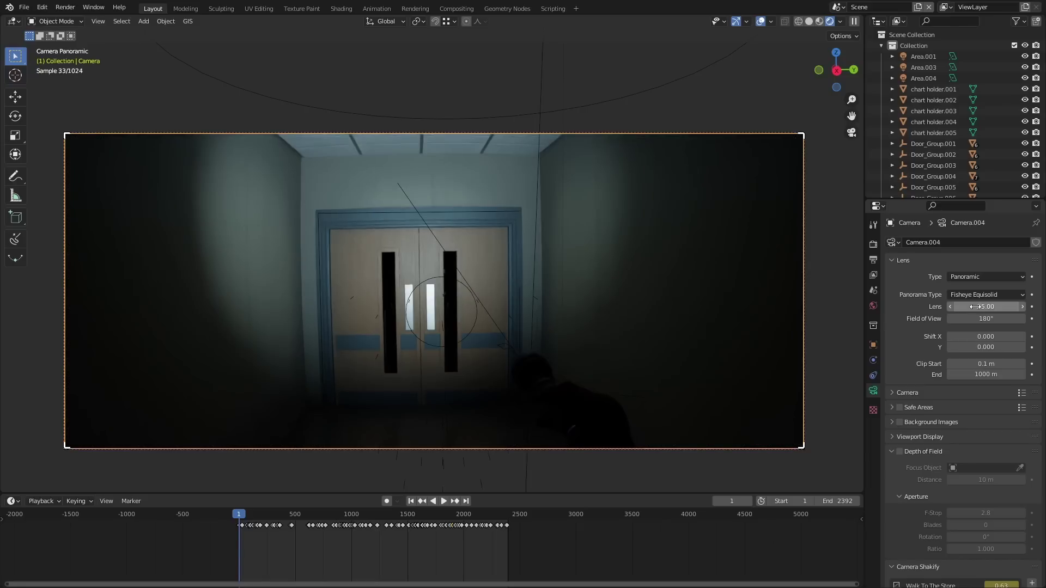
left_click_drag(979, 306, 986, 307)
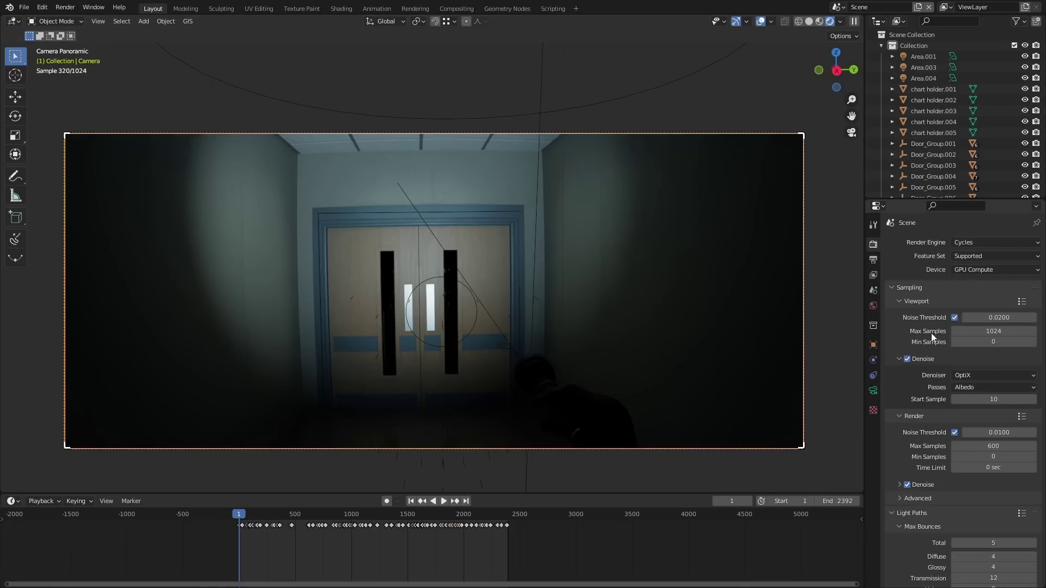
Enable Motion Blur in the render settings and reduce its Shutter to about 0.25.
scroll(926, 334, "down", 18)
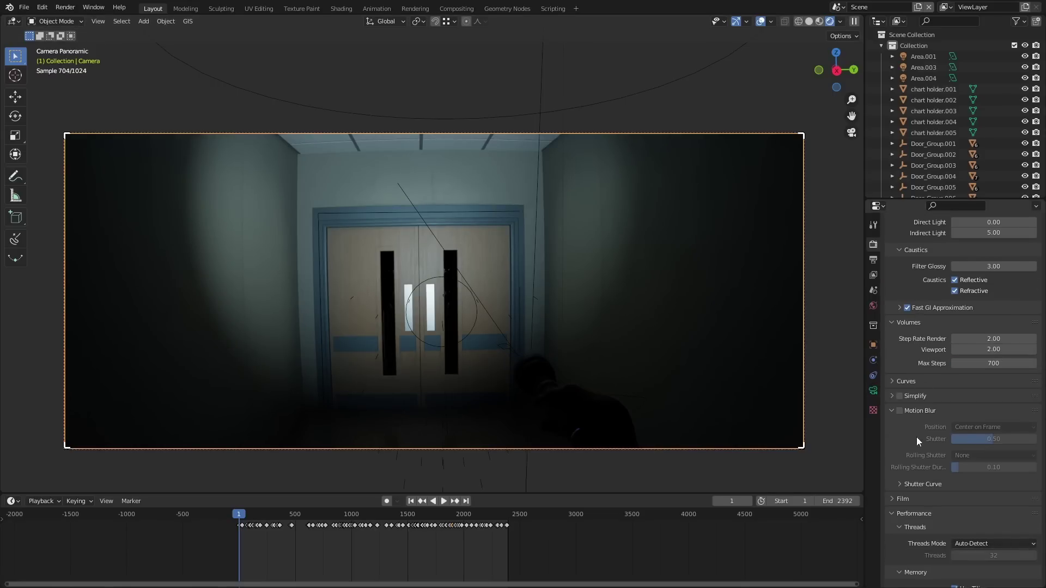
left_click(899, 411)
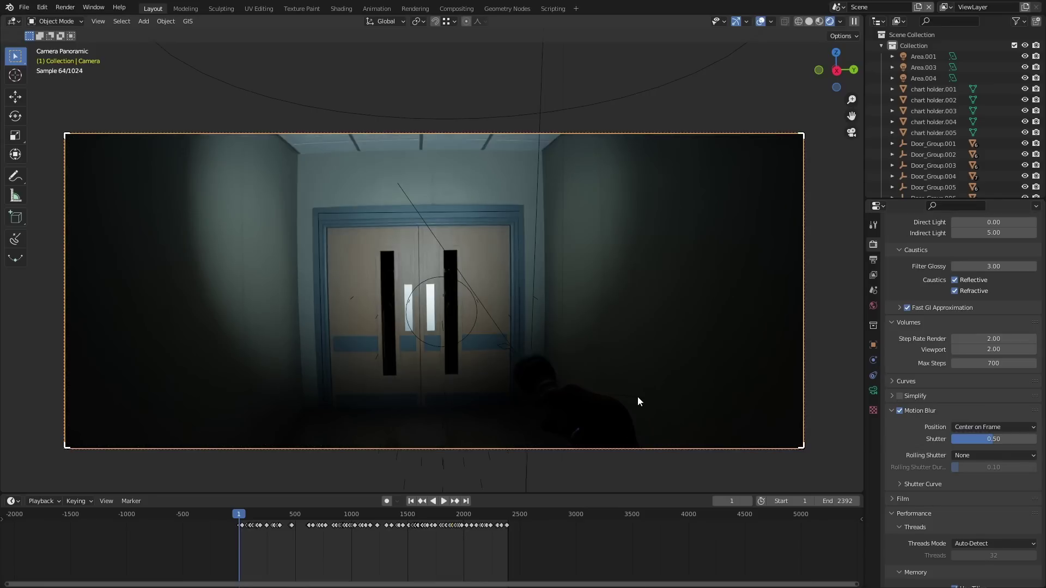
left_click_drag(994, 442, 960, 442)
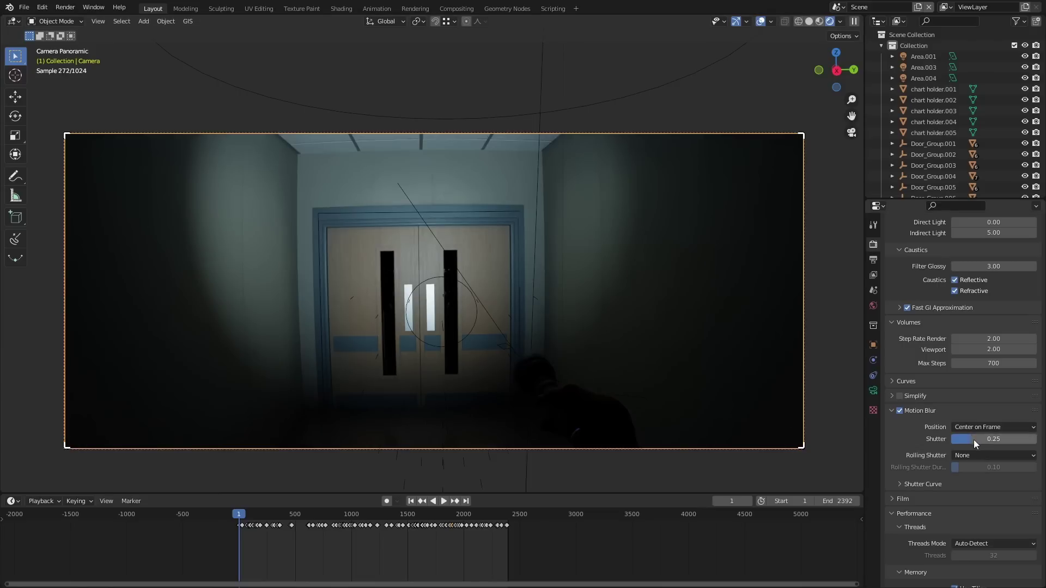
left_click_drag(974, 440, 985, 440)
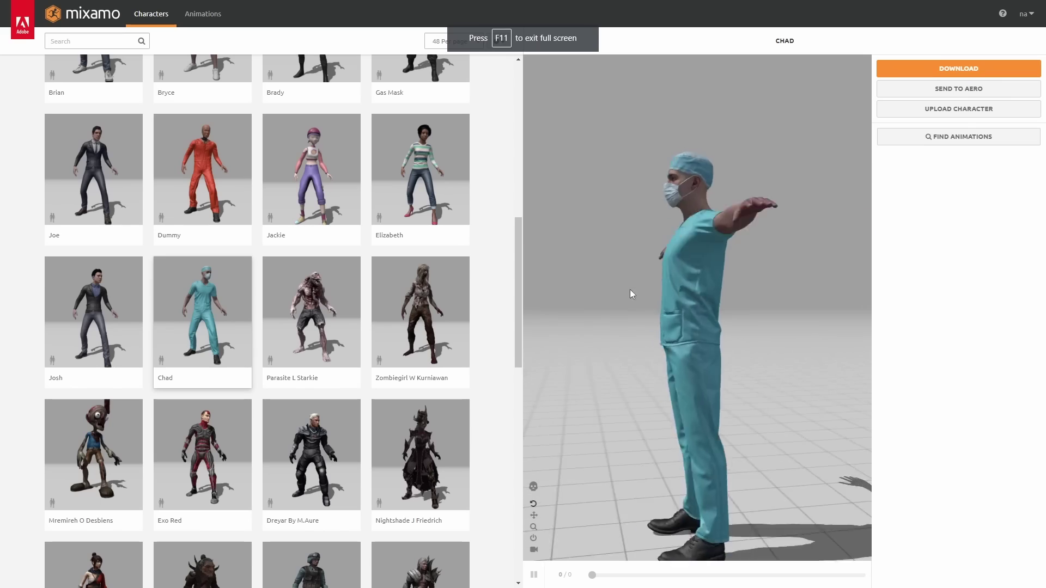
In Mixamo, choose the Zombiegirl W Kurniawan character, search the animations for "zombie" and apply Zombie Idle.
left_click(420, 316)
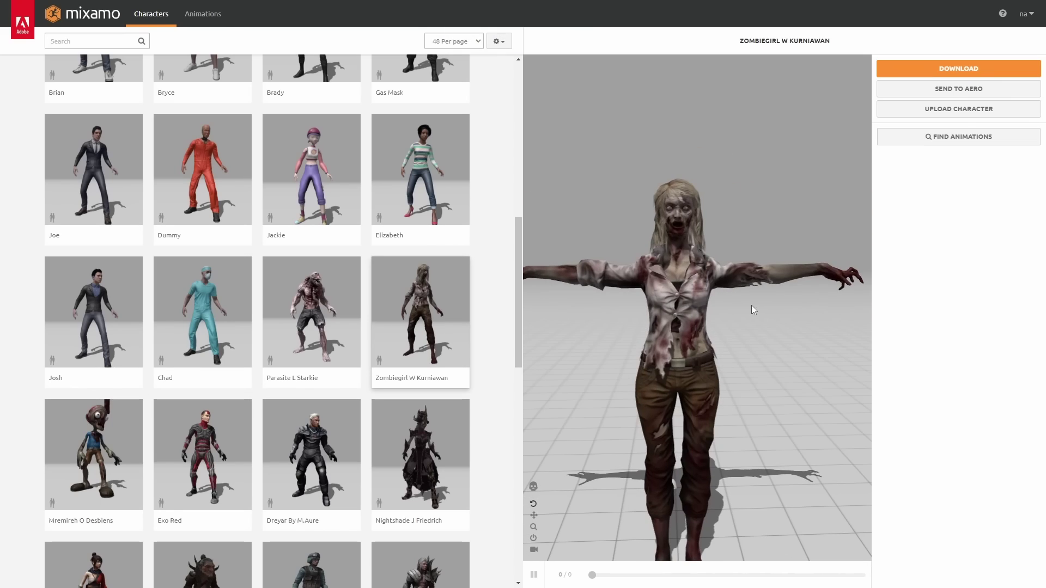
left_click(203, 14)
left_click(96, 41)
type("zombie")
key("Return")
left_click(431, 262)
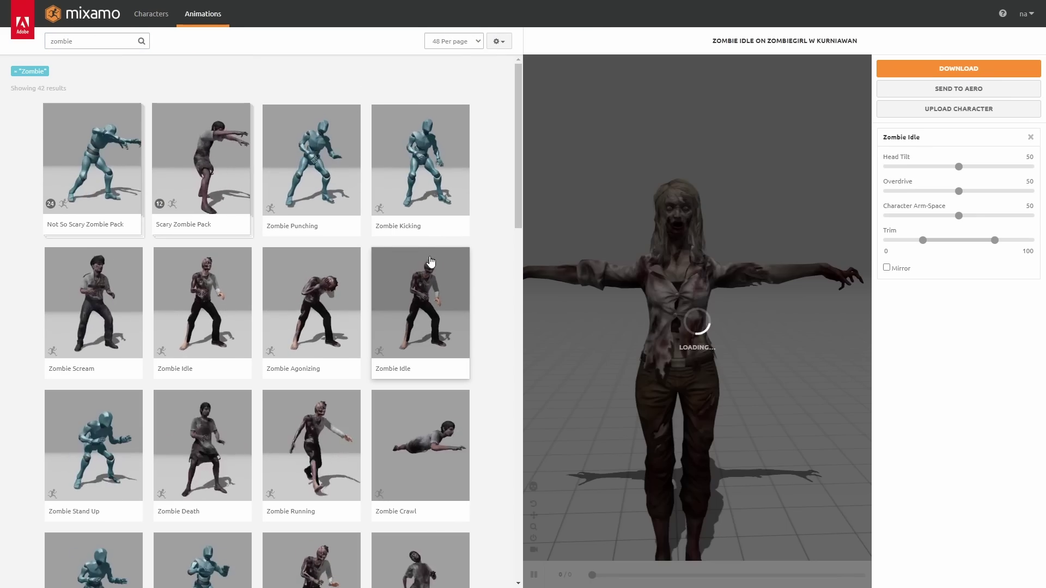
Preview the Zombie Crawl, Zombie Attack, Zombie Idle and Zombie Walk animations on the zombie girl.
scroll(430, 262, "down", 3)
left_click(420, 318)
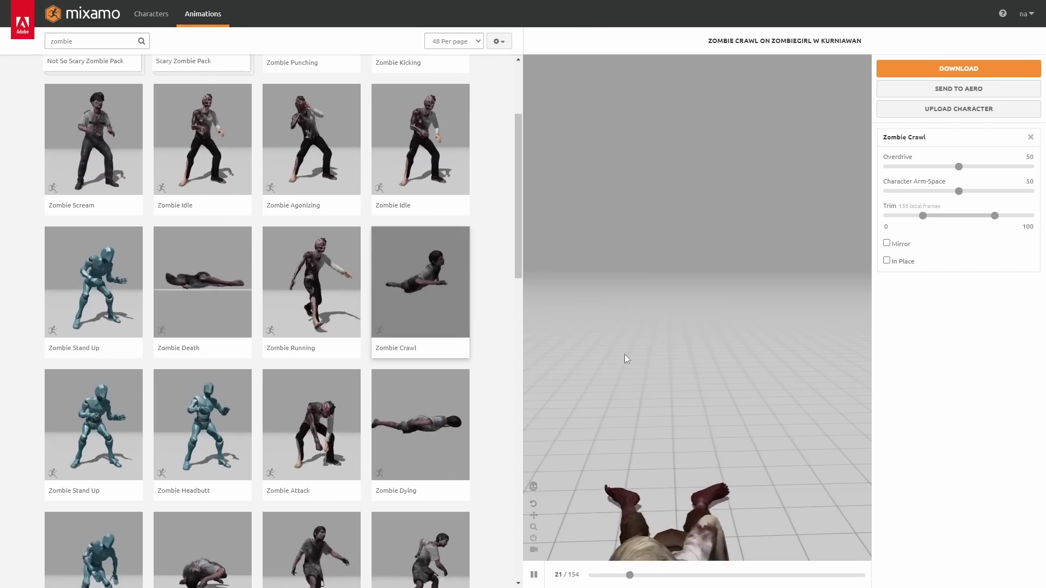
scroll(385, 289, "down", 4)
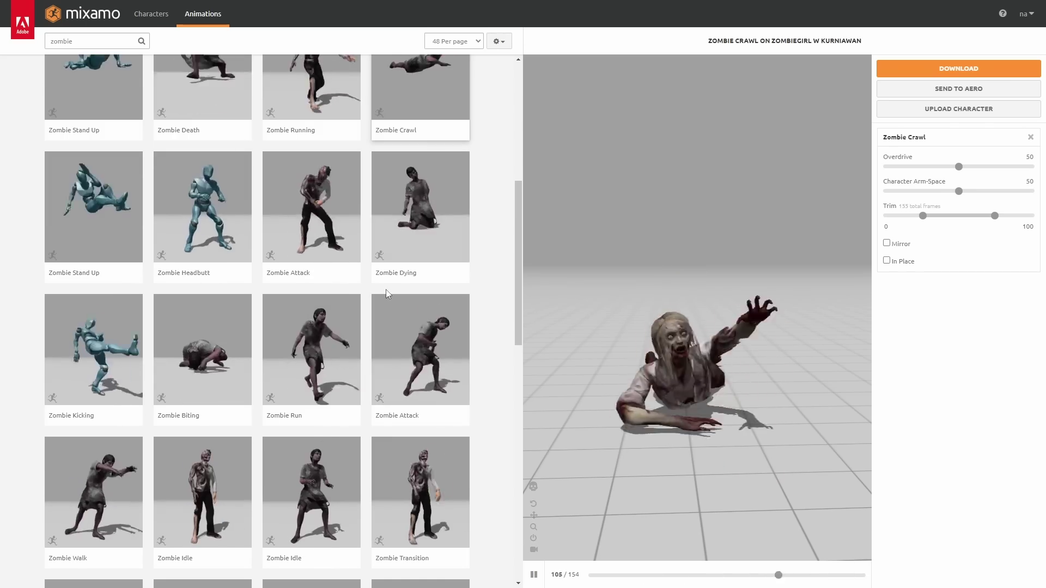
left_click(327, 233)
left_click(407, 349)
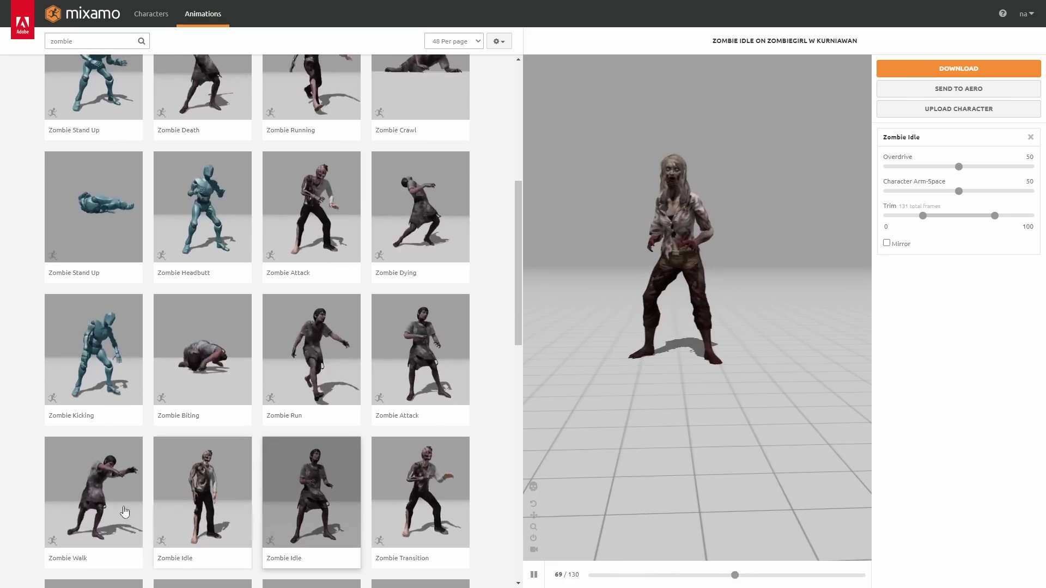
left_click(123, 509)
scroll(248, 463, "down", 5)
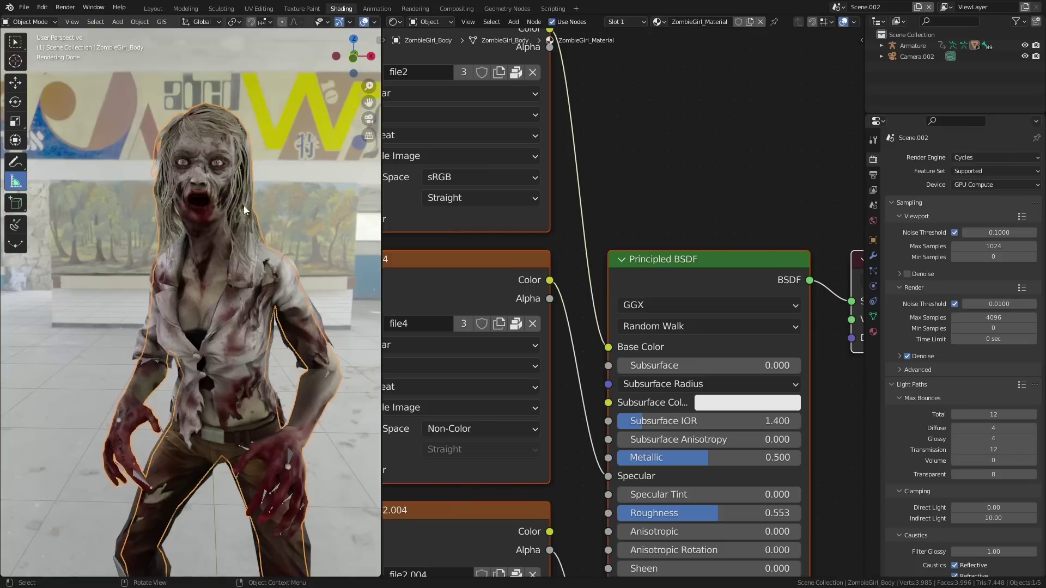
In Blender, set the zombie girl's shirt material Specular to 0.314 and place a ColorRamp after its file4 texture.
left_click(229, 320)
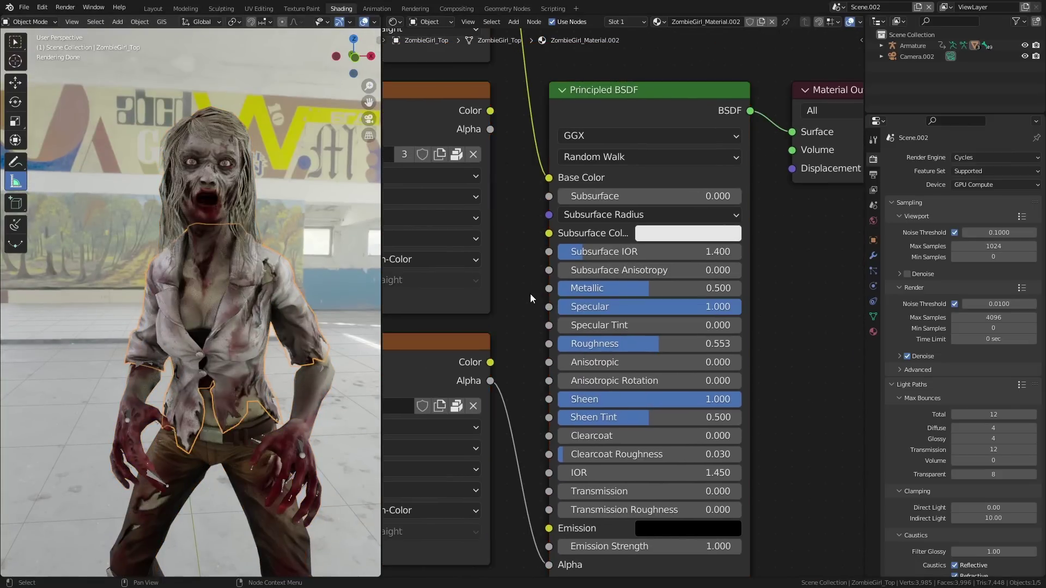
left_click_drag(599, 307, 603, 307)
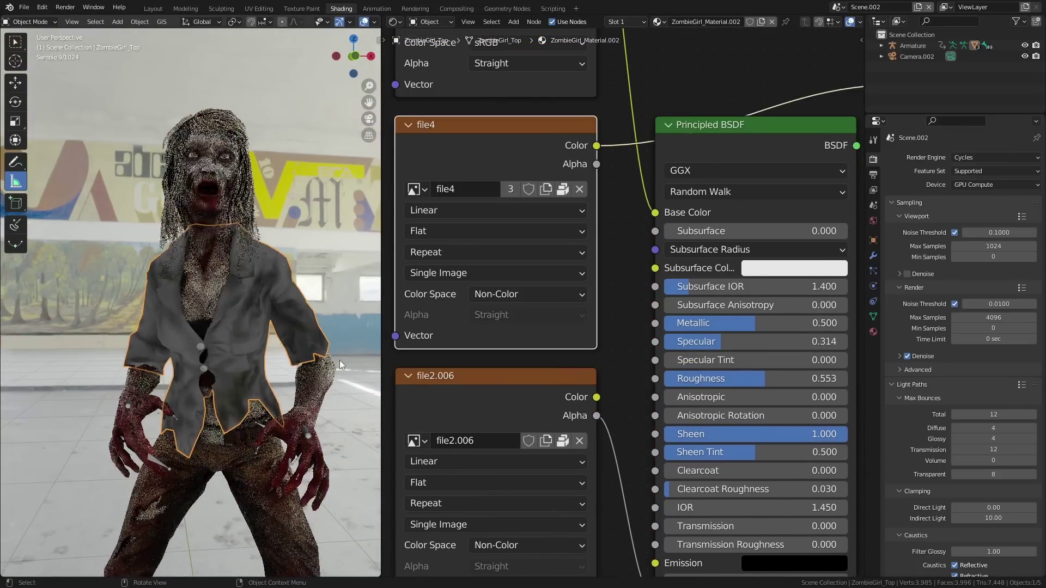
scroll(599, 161, "down", 1)
left_click(729, 153, "ctrl+shift")
left_click_drag(729, 153, 857, 159)
key("shift+a")
type("color")
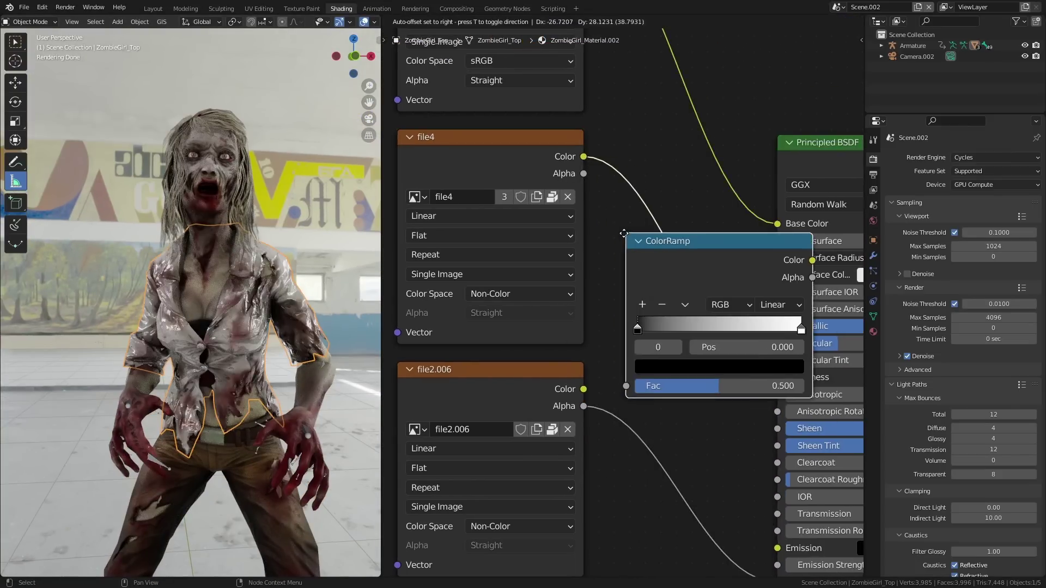
left_click(649, 240)
Reverse the ColorRamp with white at the start and black at position 0.105, and preview the shaded shirt.
left_click_drag(658, 326, 724, 328)
left_click_drag(821, 327, 657, 328)
left_click_drag(725, 328, 672, 330)
scroll(672, 329, "down", 3)
middle_click_drag(671, 329, 540, 311)
left_click(777, 180, "ctrl+shift")
middle_click_drag(218, 273, 256, 272)
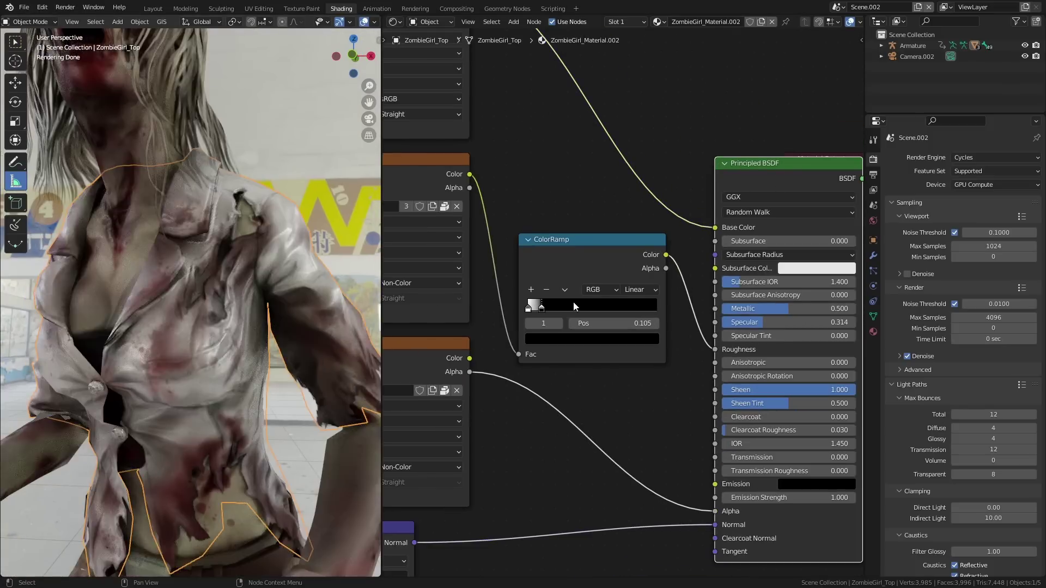
Try wider ColorRamp stop positions while previewing the ramp output on the shirt, and undo the last change.
left_click_drag(541, 309, 623, 309)
left_click_drag(529, 309, 656, 309)
left_click(621, 282, "ctrl+shift")
left_click_drag(605, 308, 652, 308)
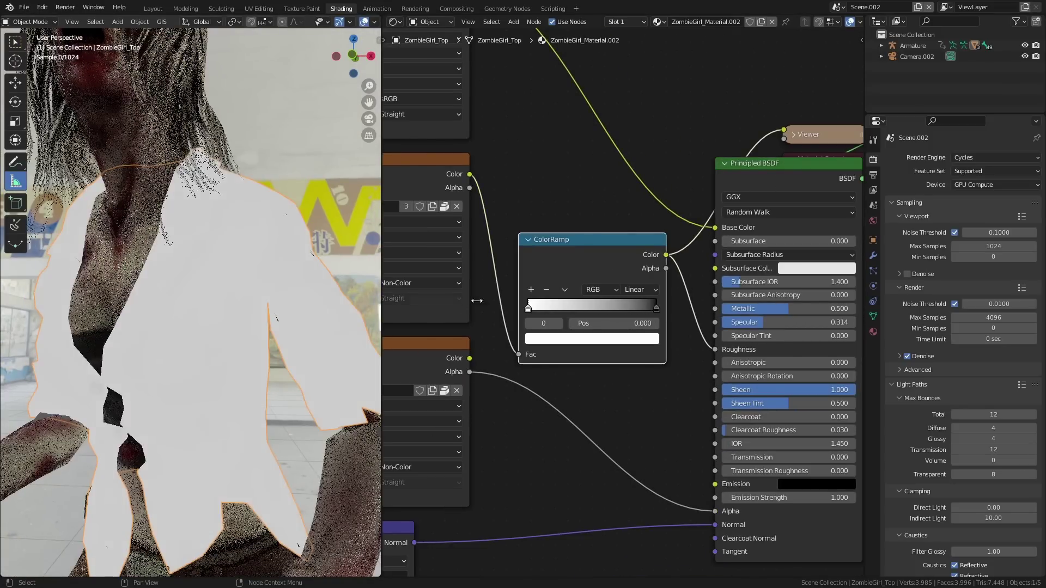
key("ctrl+z")
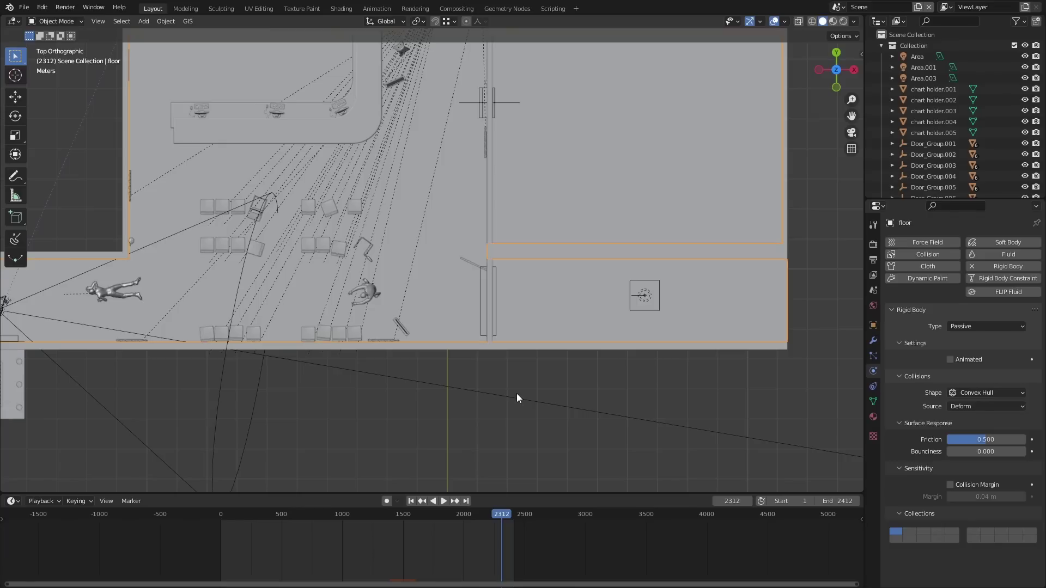
Enter Edit Mode on the hospital floor and open its mesh data properties.
key("Tab")
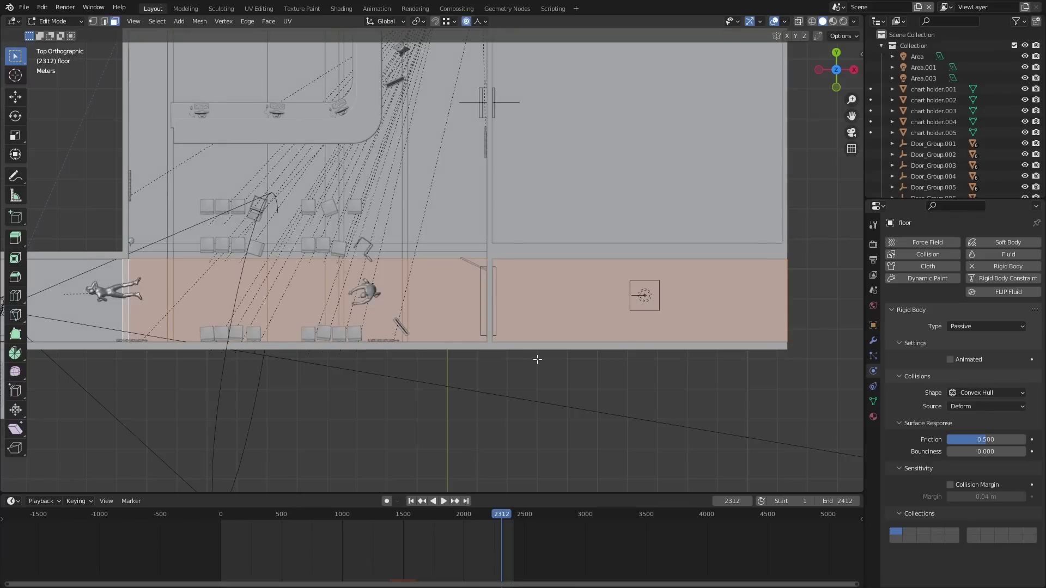
left_click(873, 402)
left_click(911, 394)
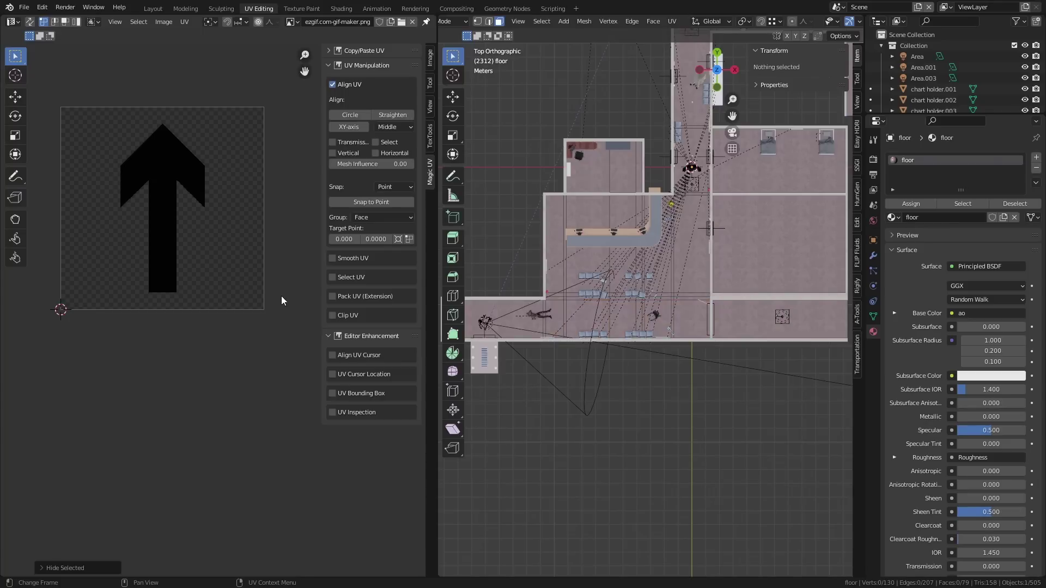
Bring back the hidden corridor floor faces, then scale and move their UV strip to span the width of the UV tile.
key("ctrl+z")
key("n")
key("s")
left_click(289, 343)
key("g")
left_click(271, 298)
key("g")
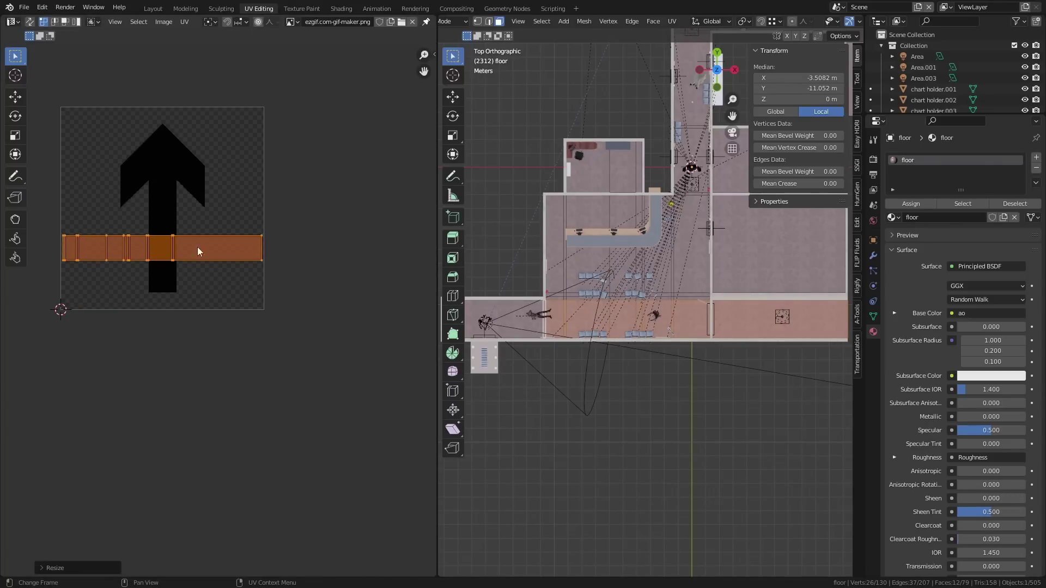
Cut an edge loop across the far end of the corridor floor and select the corridor faces leading up to it.
scroll(156, 247, "up", 2)
scroll(180, 259, "down", 1)
key("ctrl+r")
left_click(782, 309)
left_click(783, 310)
left_click(760, 320)
left_click(545, 320, "ctrl")
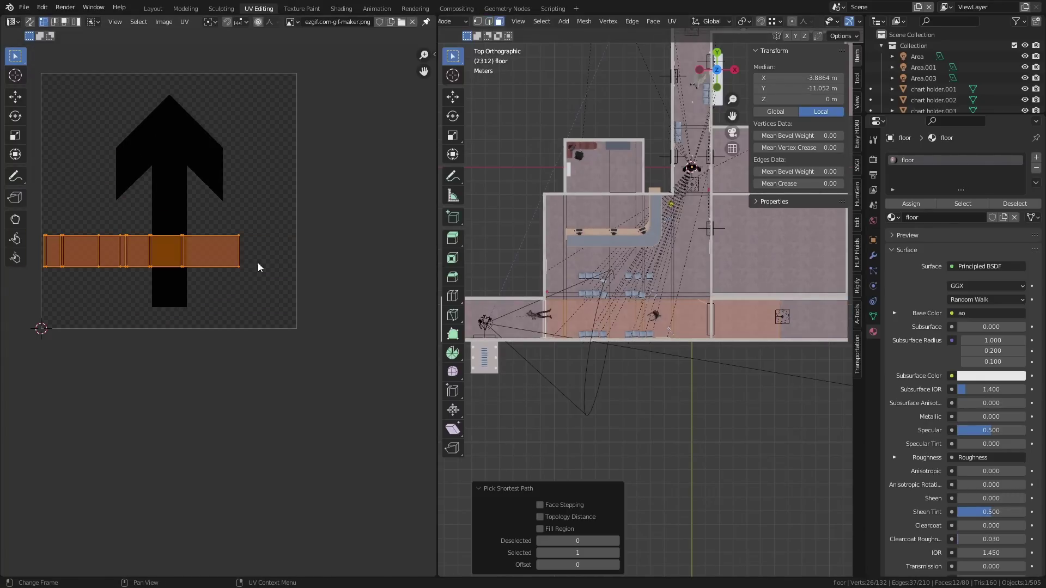
Scale up and reposition the shortened corridor's UVs so they span the full width of the UV tile.
key("s")
left_click(292, 294)
key("g")
left_click(321, 262)
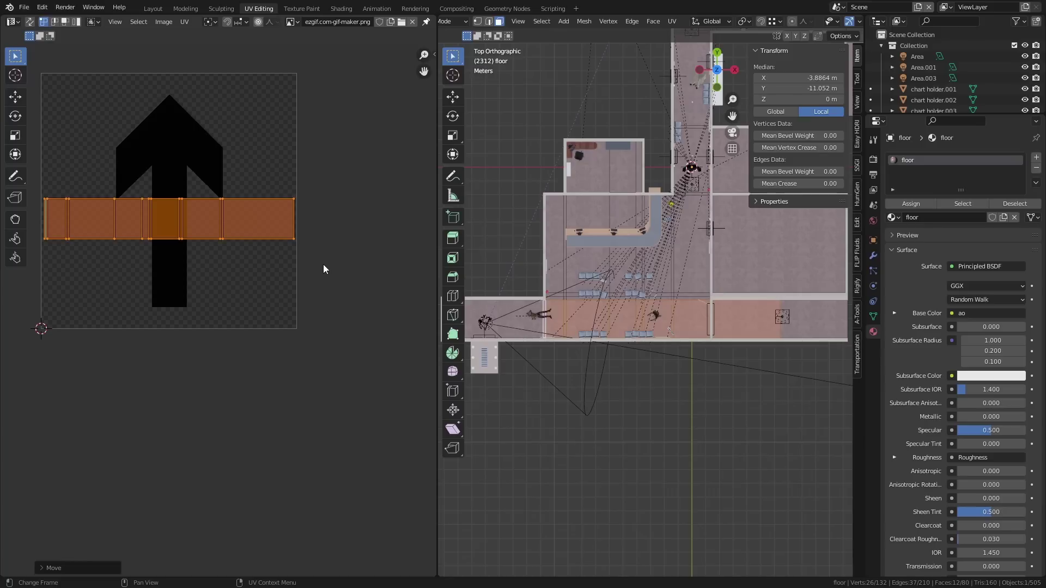
Make the floor a Dynamic Paint canvas and set its surface format to Image Sequence.
left_click(873, 286)
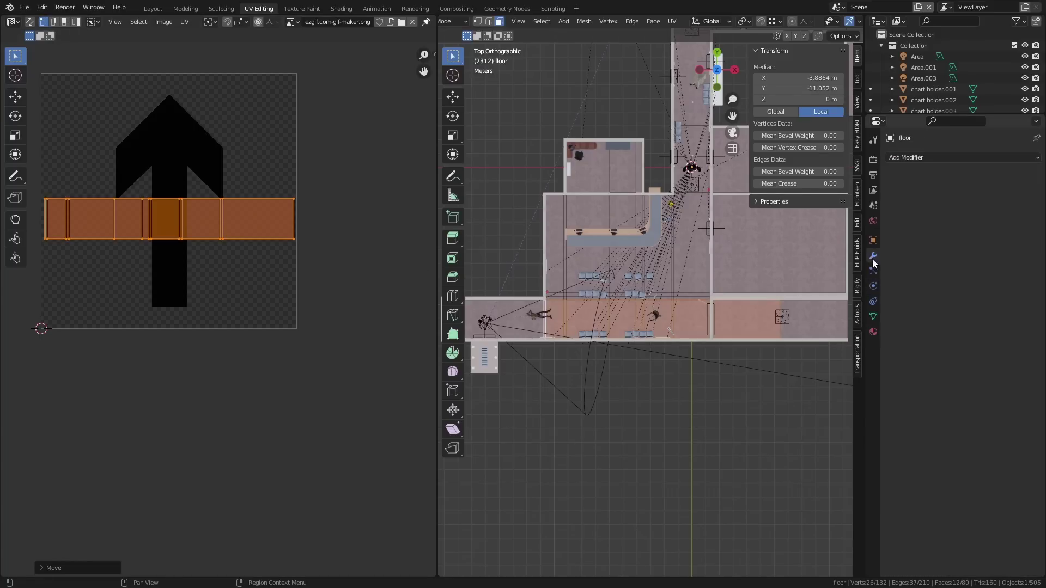
left_click(936, 194)
left_click(975, 323)
left_click(982, 367)
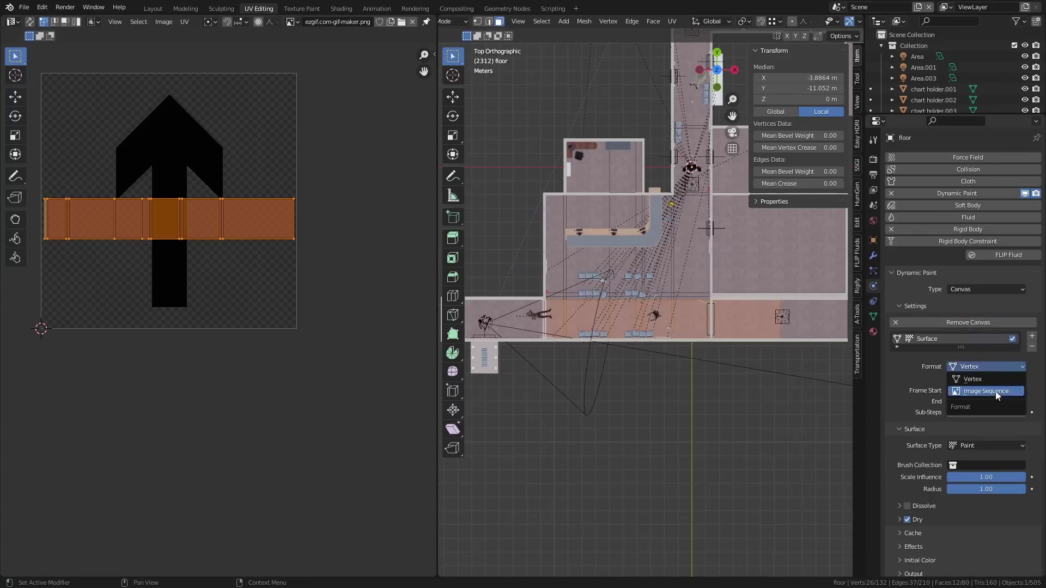
left_click(979, 390)
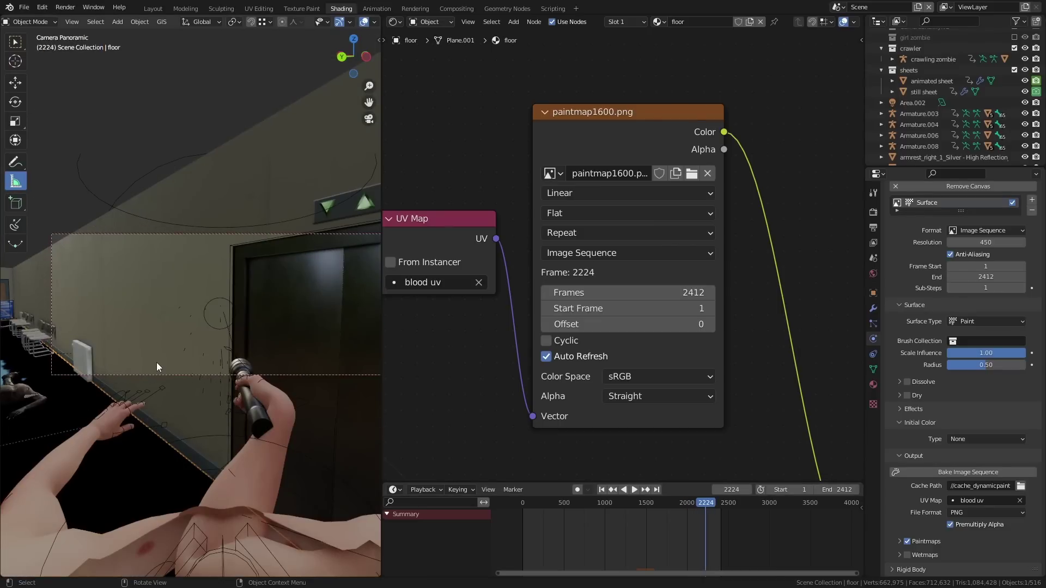
Examine the painted trail behind the crawling zombie on the corridor floor at frame 1720.
middle_click_drag(156, 362, 235, 325)
scroll(234, 325, "up", 3)
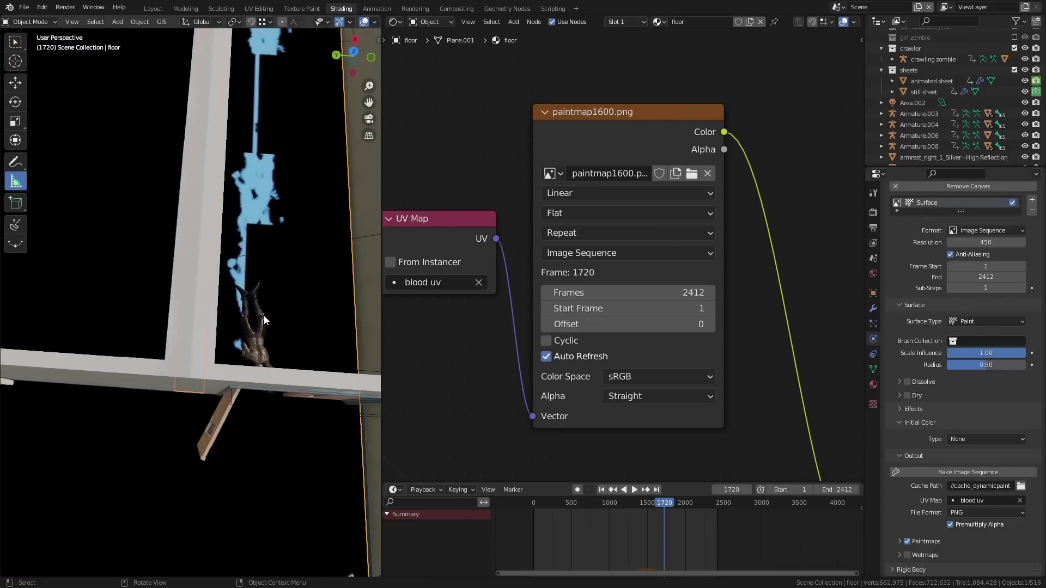
key("ctrl+z")
key("Tab")
scroll(299, 313, "up", 6)
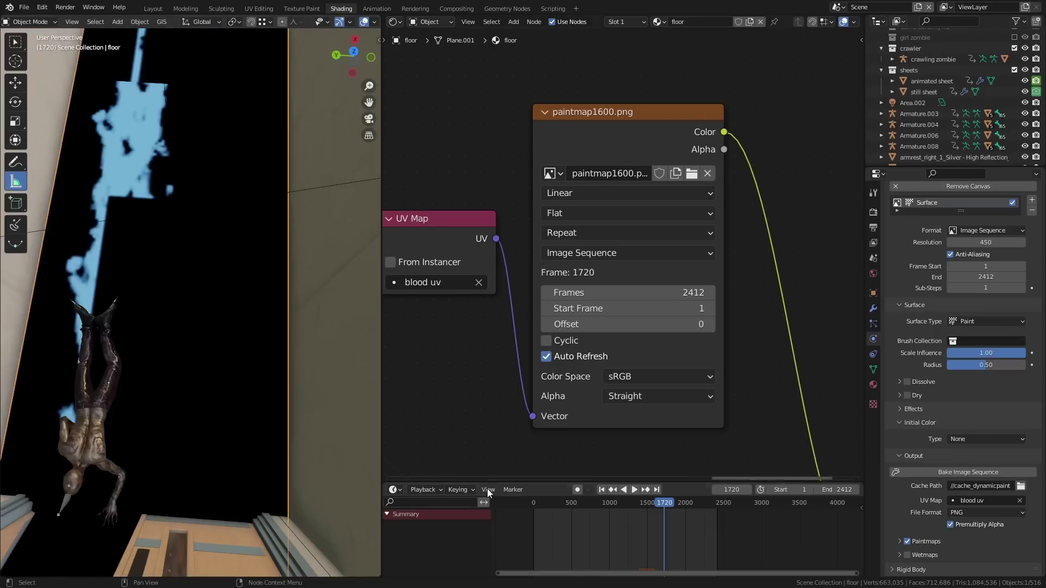
Go to frame 1863 and check the painted trail through the camera in rendered shading.
left_click_drag(638, 508, 675, 509)
key("KP_0")
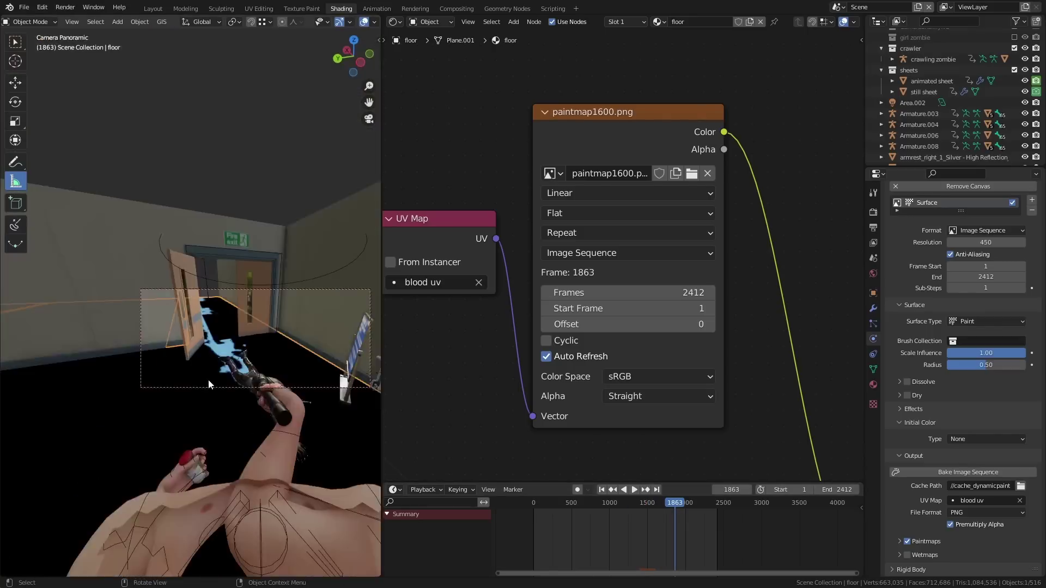
scroll(248, 365, "up", 6)
key("z")
left_click(255, 312)
key("Home")
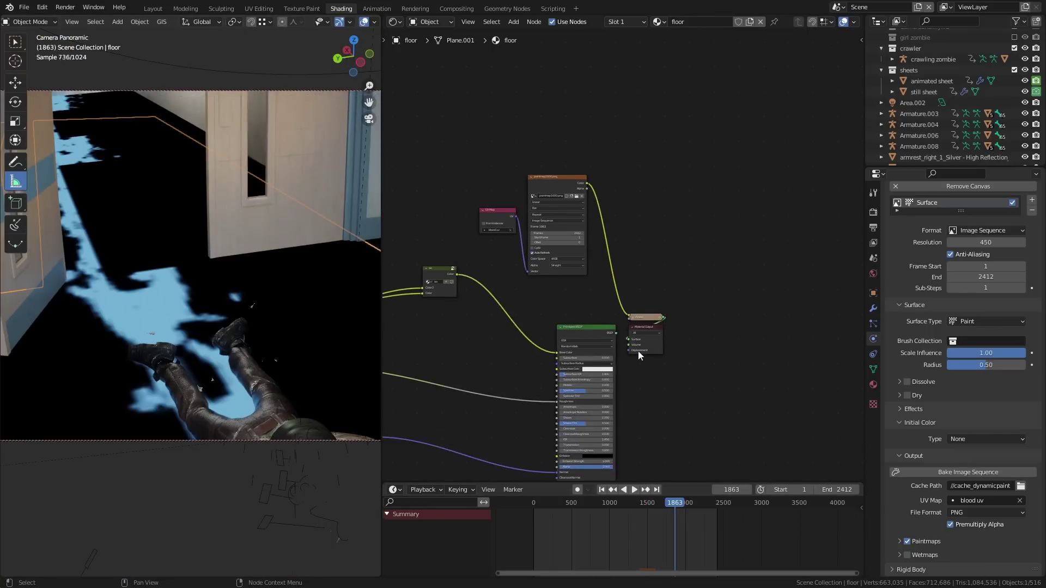
Output the floor's Principled BSDF directly to the surface and duplicate that shader beside it for the blood.
left_click(563, 329, "ctrl+shift")
key("shift+d")
left_click(674, 375)
scroll(692, 376, "up", 4)
left_click_drag(646, 341, 788, 246)
Insert a Mix Shader after the floor's Principled BSDF and connect the duplicated shader to its second Shader input.
key("shift+a")
type("s")
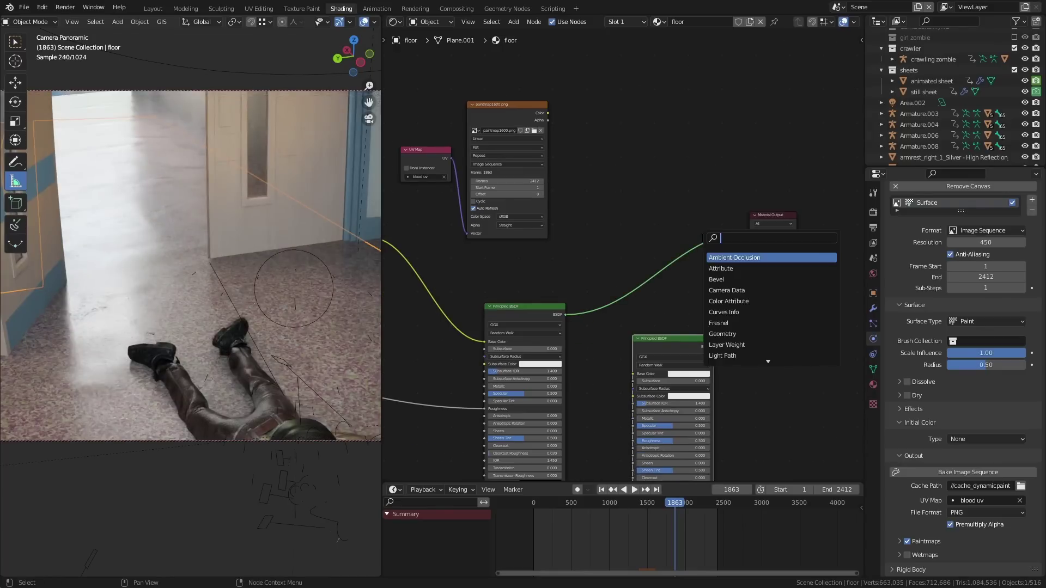
type("mix")
key("Return")
left_click(671, 241)
left_click_drag(714, 346, 671, 276)
Preview the paint map's outputs, use the paint map as the Mix Shader's factor, and output the mixed shader.
left_click(534, 114, "ctrl+shift")
left_click(534, 114, "ctrl+shift")
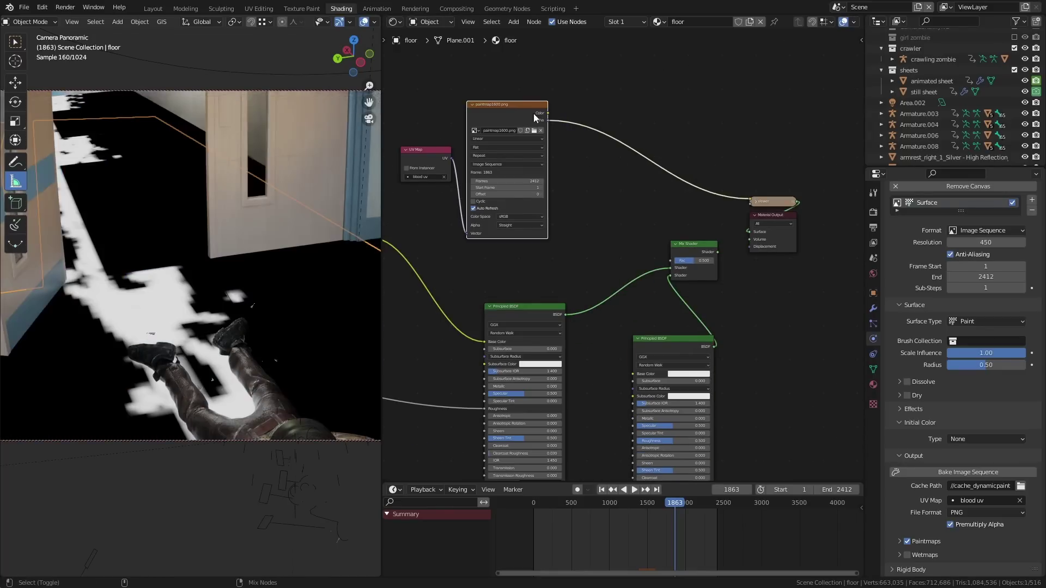
left_click(694, 252, "ctrl+shift")
Give the duplicated Principled BSDF a dark red Base Color and set its Roughness to 0.036.
scroll(642, 400, "up", 3)
left_click(718, 360)
left_click_drag(731, 253, 729, 273)
left_click_drag(783, 201, 782, 250)
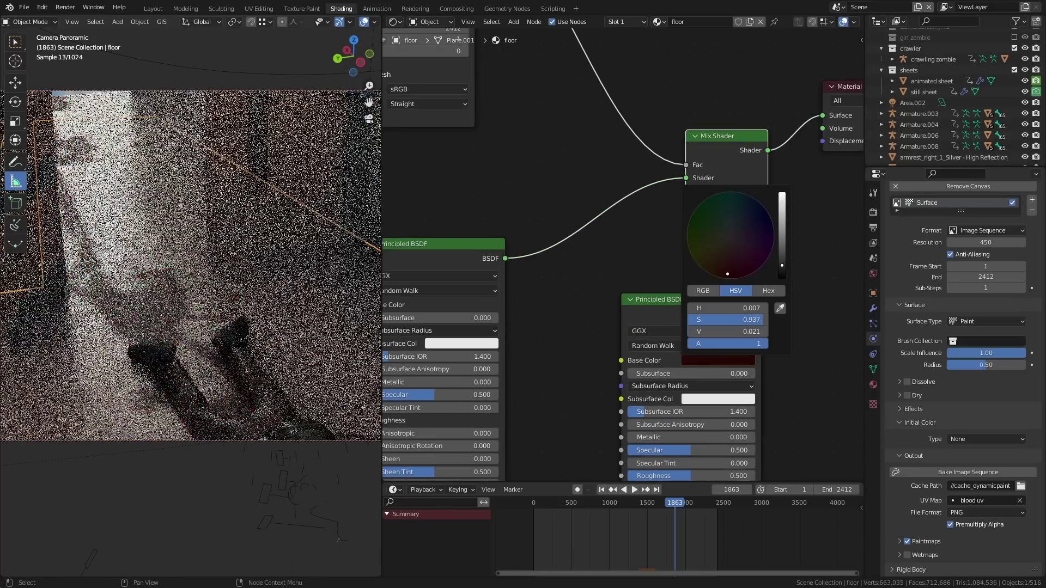
middle_click_drag(596, 373, 581, 241)
left_click_drag(674, 345, 616, 344)
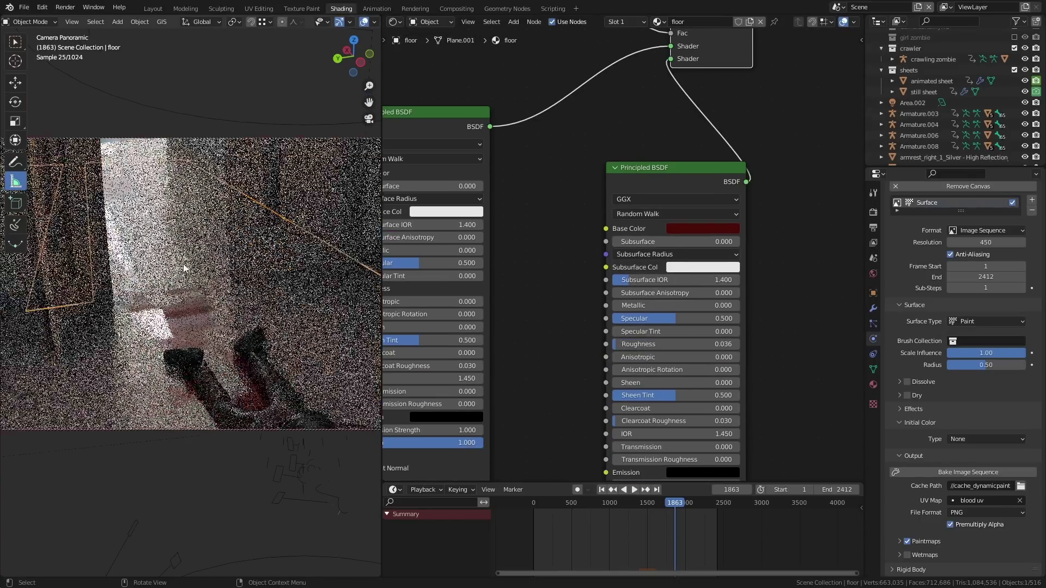
Examine the rendered blood trail on the floor through the camera, up to frame 1942.
scroll(119, 290, "up", 2)
scroll(212, 330, "down", 2)
scroll(288, 326, "down", 5)
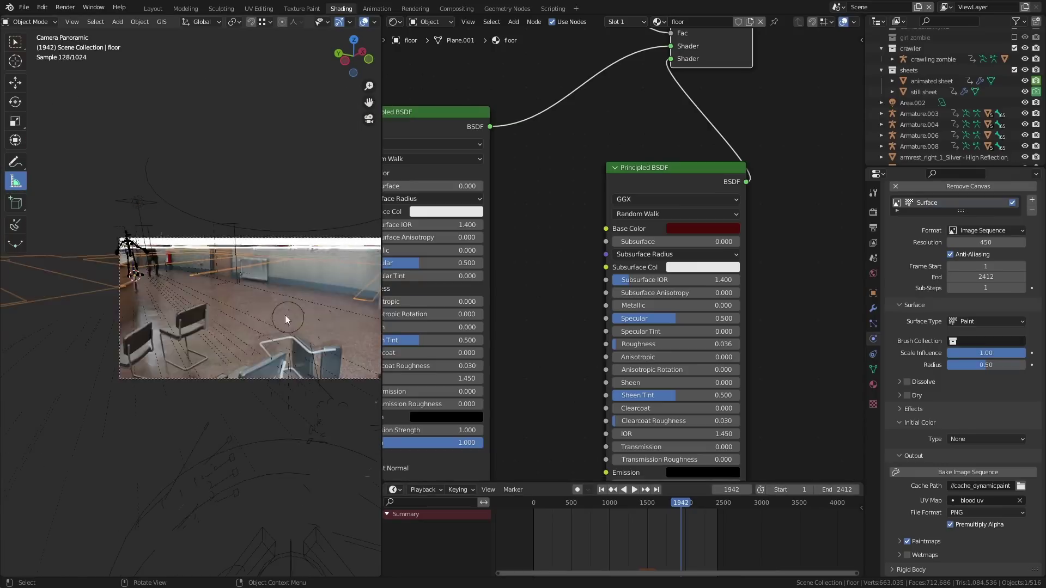
scroll(285, 314, "up", 5)
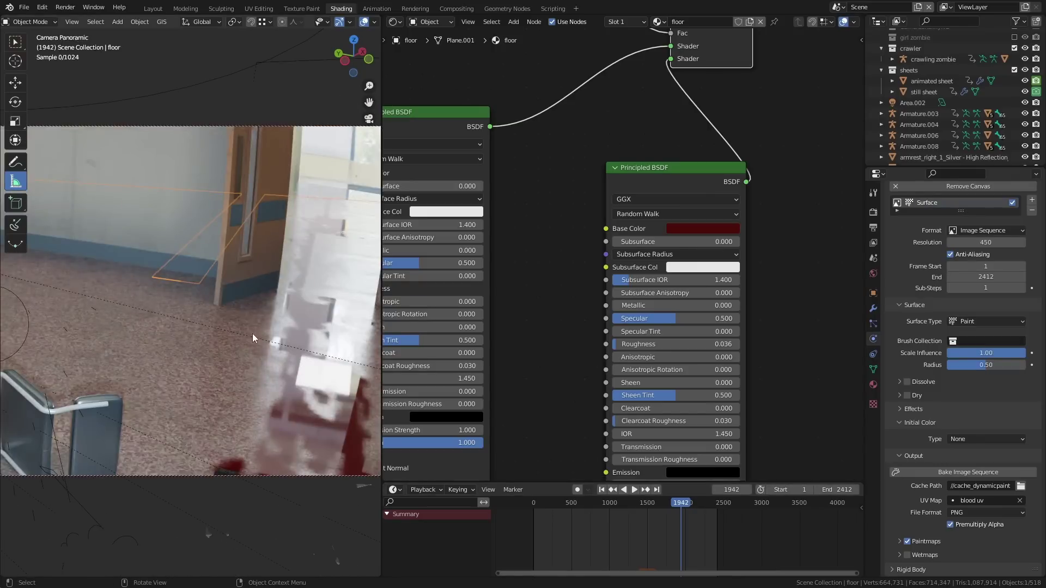
scroll(253, 338, "down", 3)
Go to frame 2208 and examine the rendered blood reflections on the floor near the crawling zombie.
left_click_drag(681, 506, 706, 506)
key("z")
left_click(217, 379)
scroll(700, 518, "up", 10)
scroll(139, 385, "up", 5)
key("z")
left_click(178, 356)
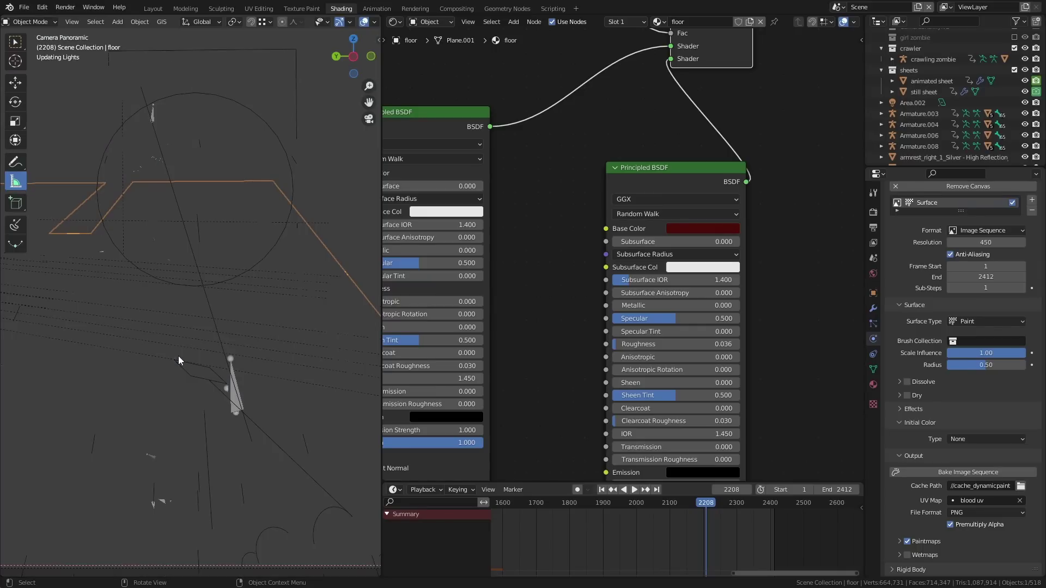
scroll(167, 481, "up", 5)
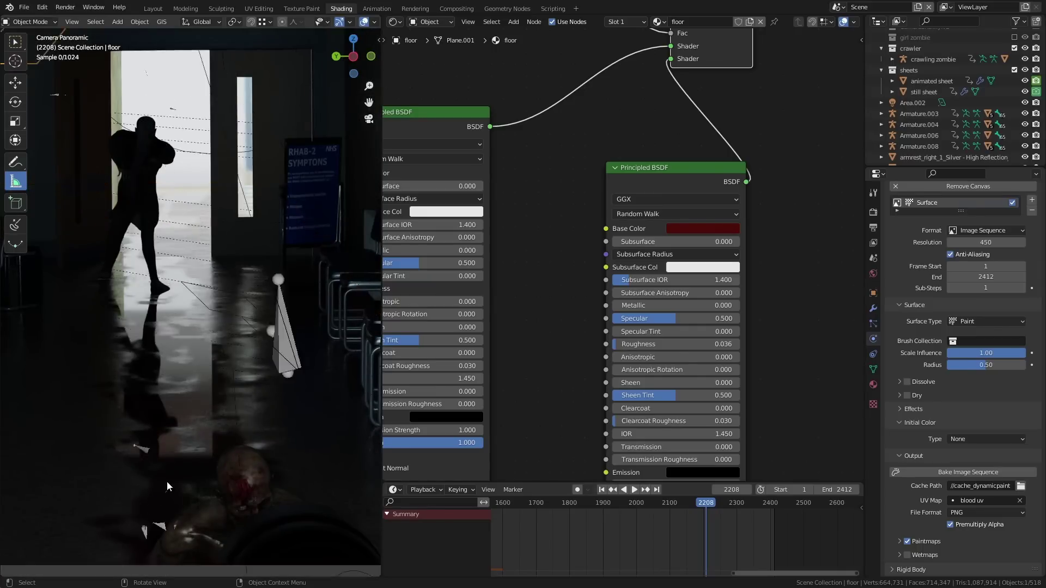
scroll(599, 425, "up", 1)
Play the crawling zombie's animation, stop at frame 1985, and inspect the blood trail it leaves by the doorway.
middle_click_drag(697, 434, 708, 314)
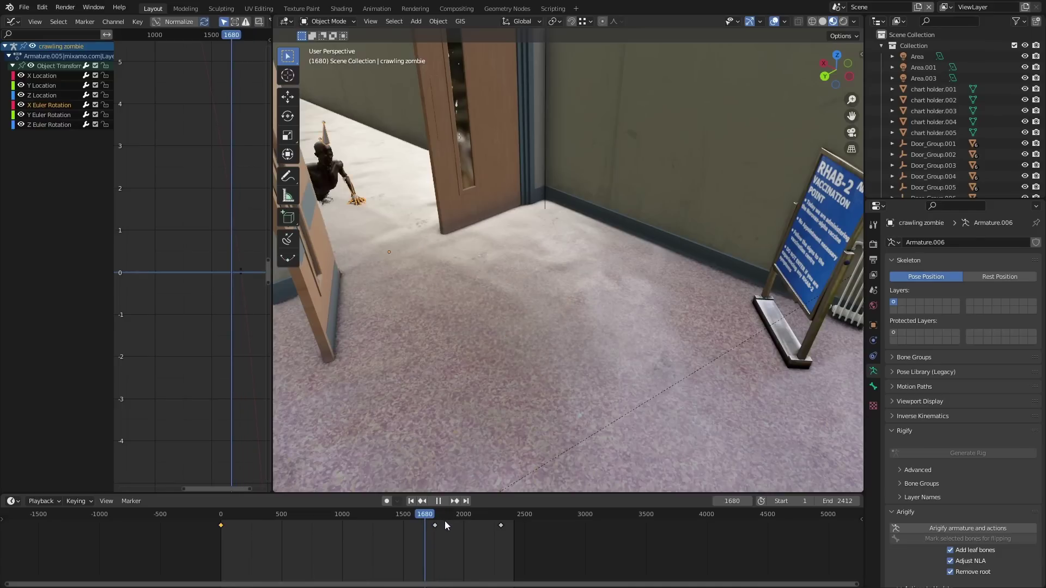
scroll(462, 524, "down", 1)
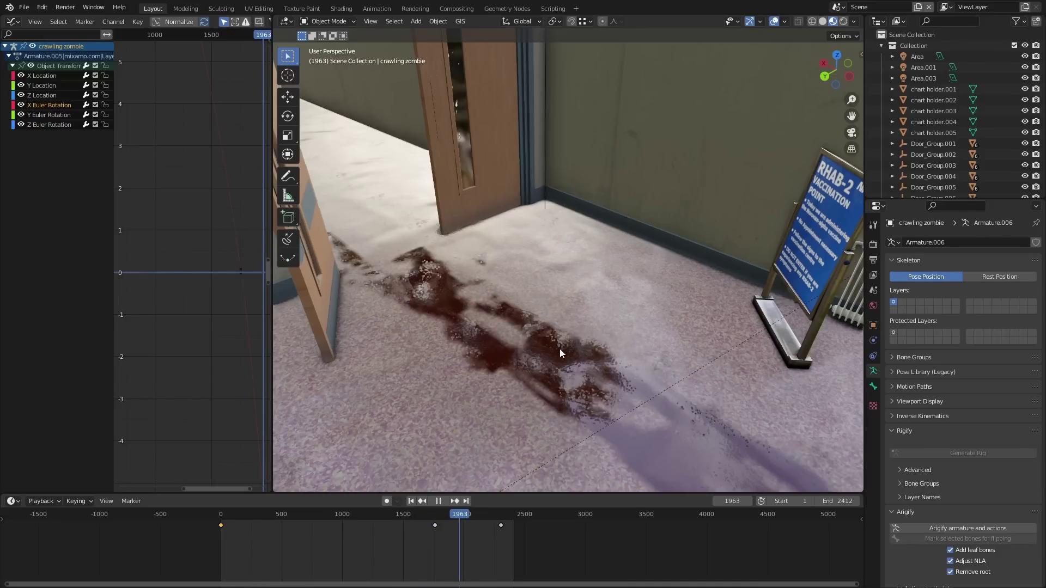
key("space")
middle_click_drag(614, 377, 420, 263, "shift")
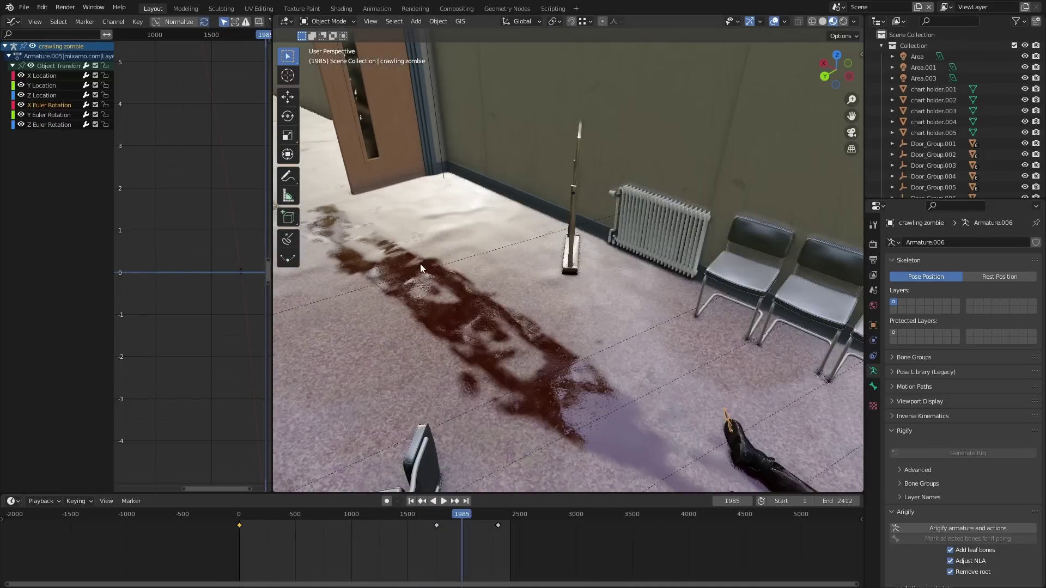
left_click(341, 8)
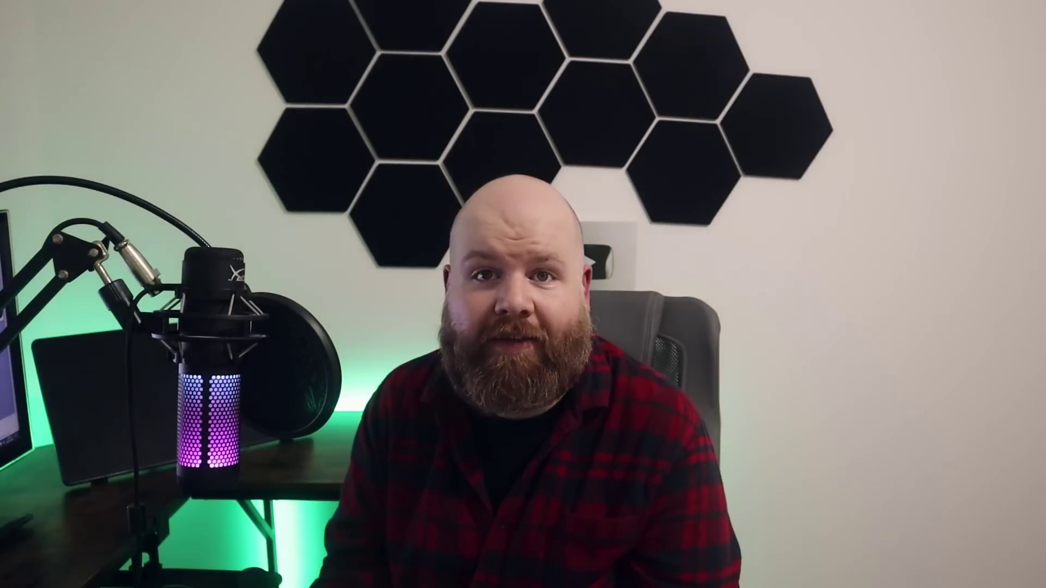